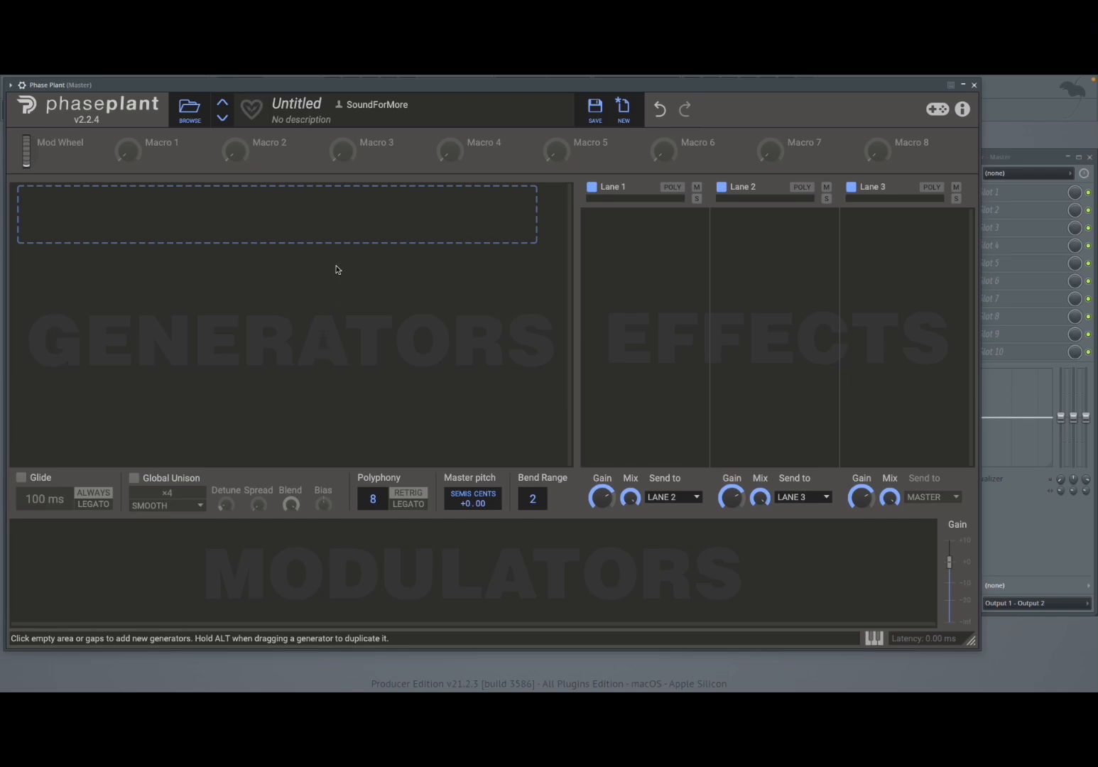
Add an Analog generator to the empty generator area.
left_click(334, 229)
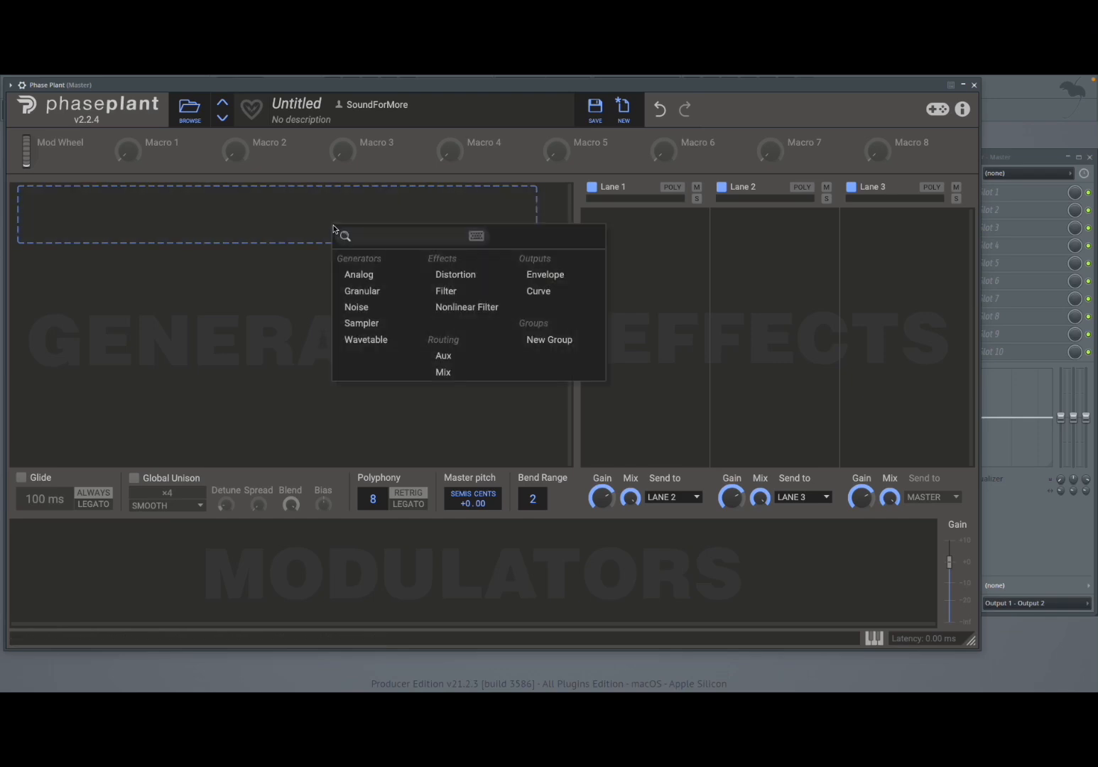
left_click(366, 273)
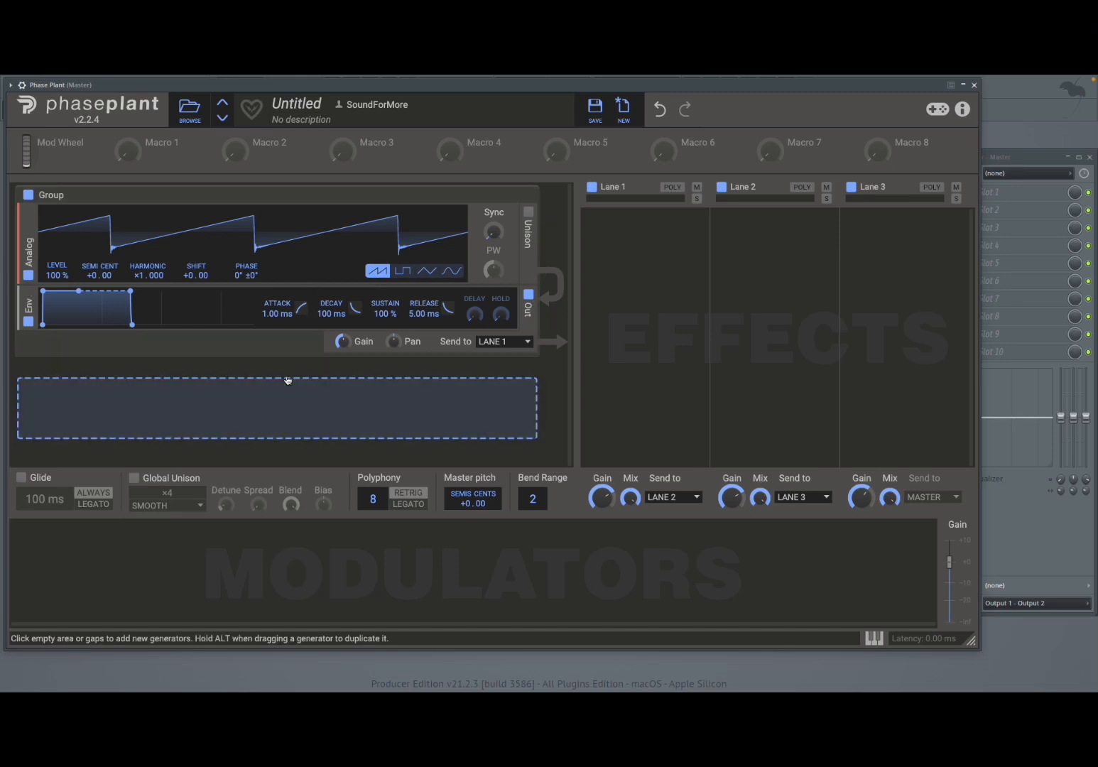
Try a Filter in a new group below the Analog group, and delete that group.
left_click(286, 394)
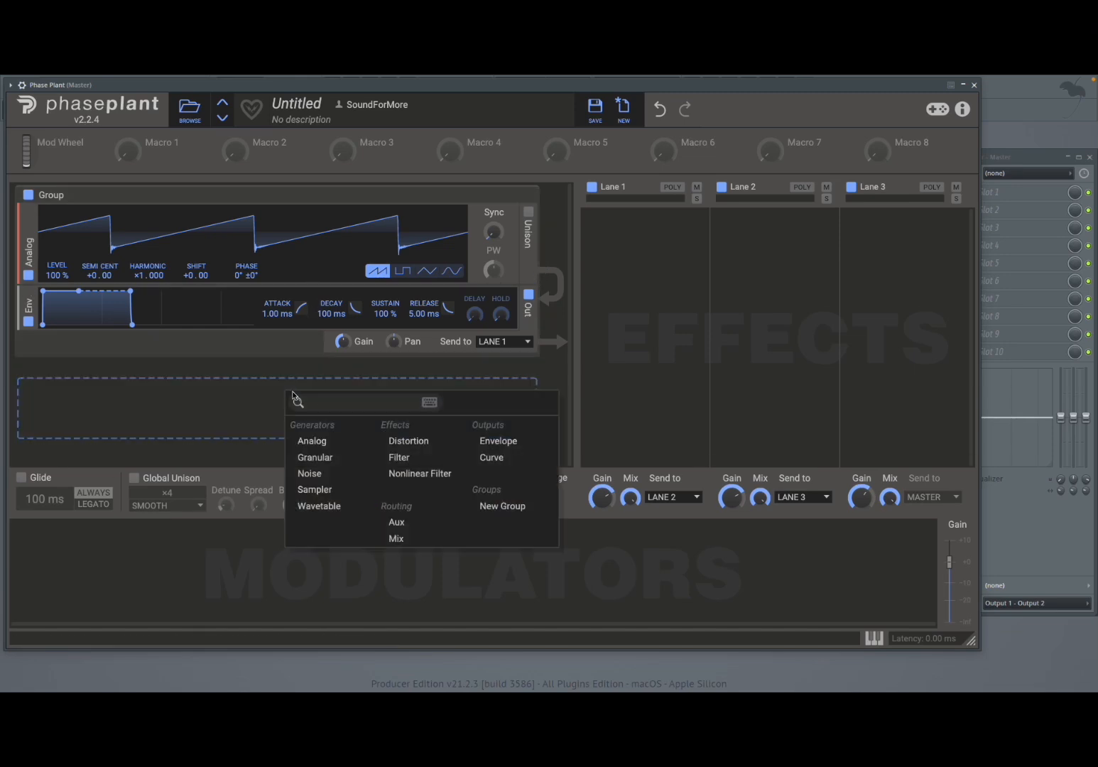
left_click(400, 462)
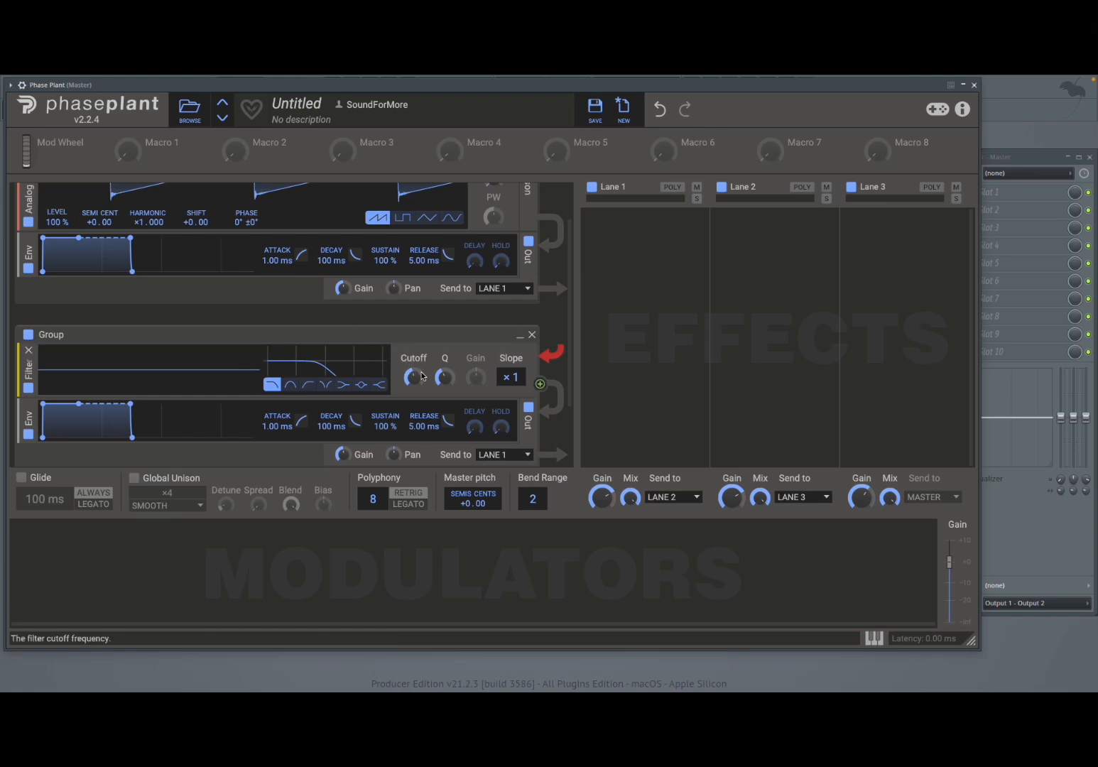
mouse_move(421, 376)
left_mouse_down()
mouse_move(422, 389)
mouse_move(421, 376)
left_mouse_up()
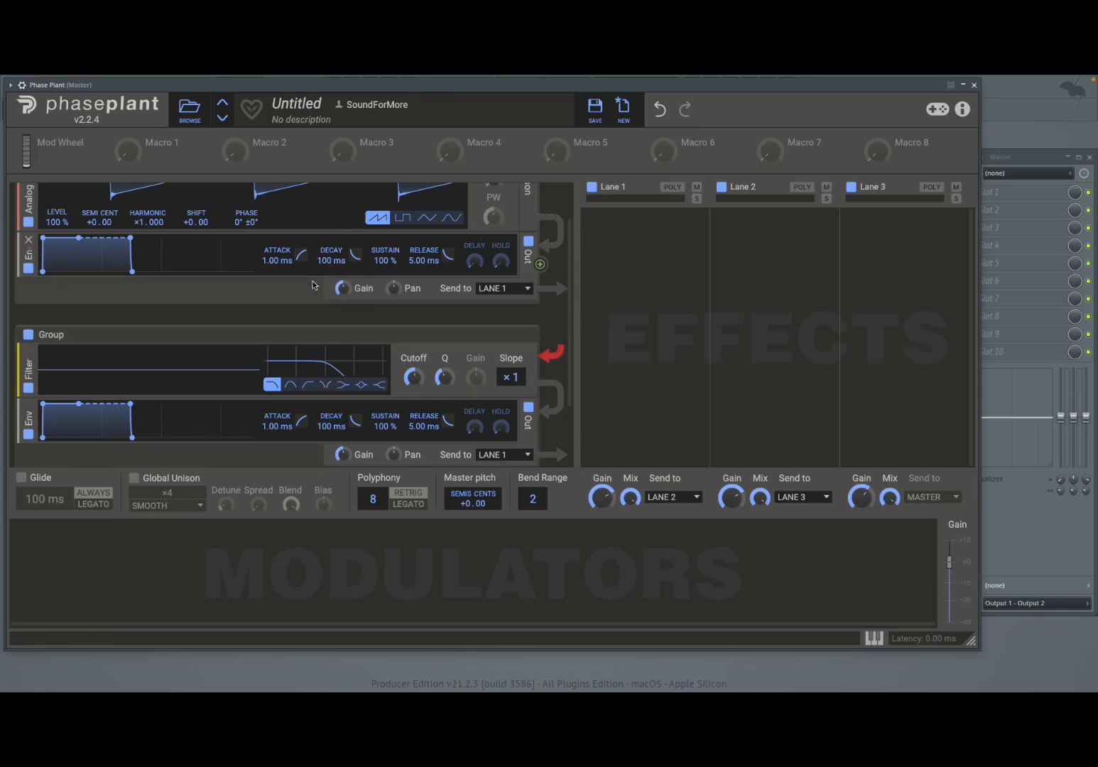
left_click(532, 335)
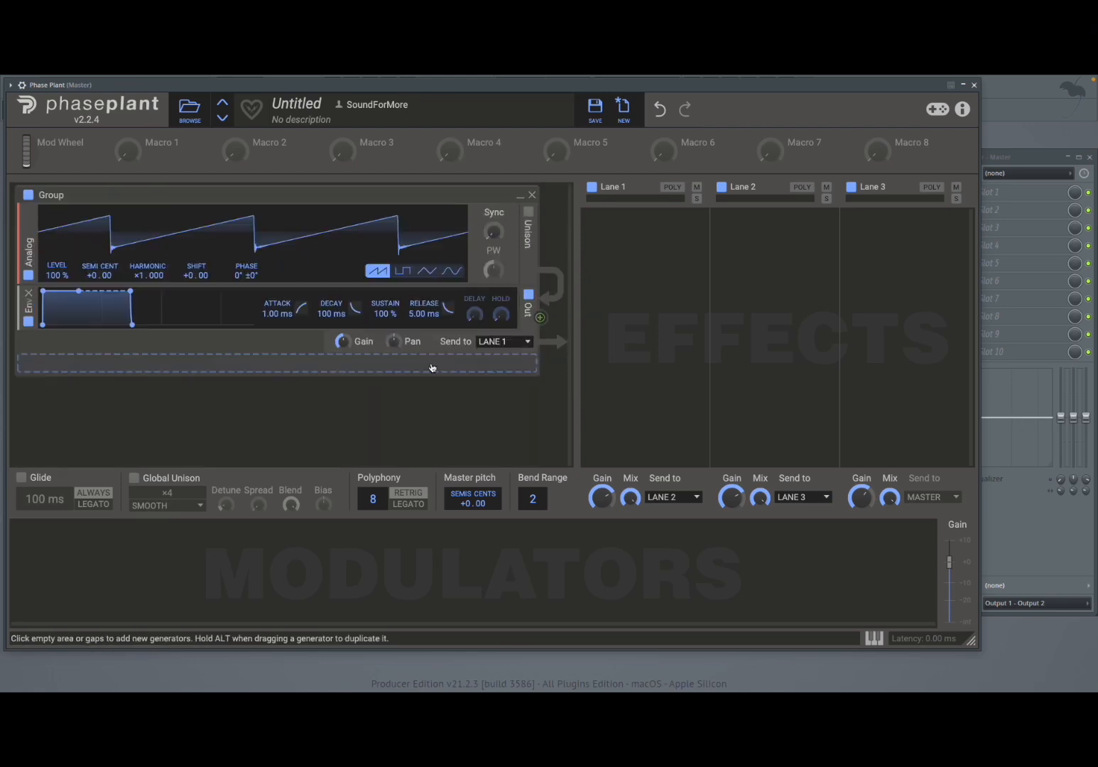
Try a Filter placed after the envelope by sweeping its cutoff, and remove the filter.
left_click(274, 367)
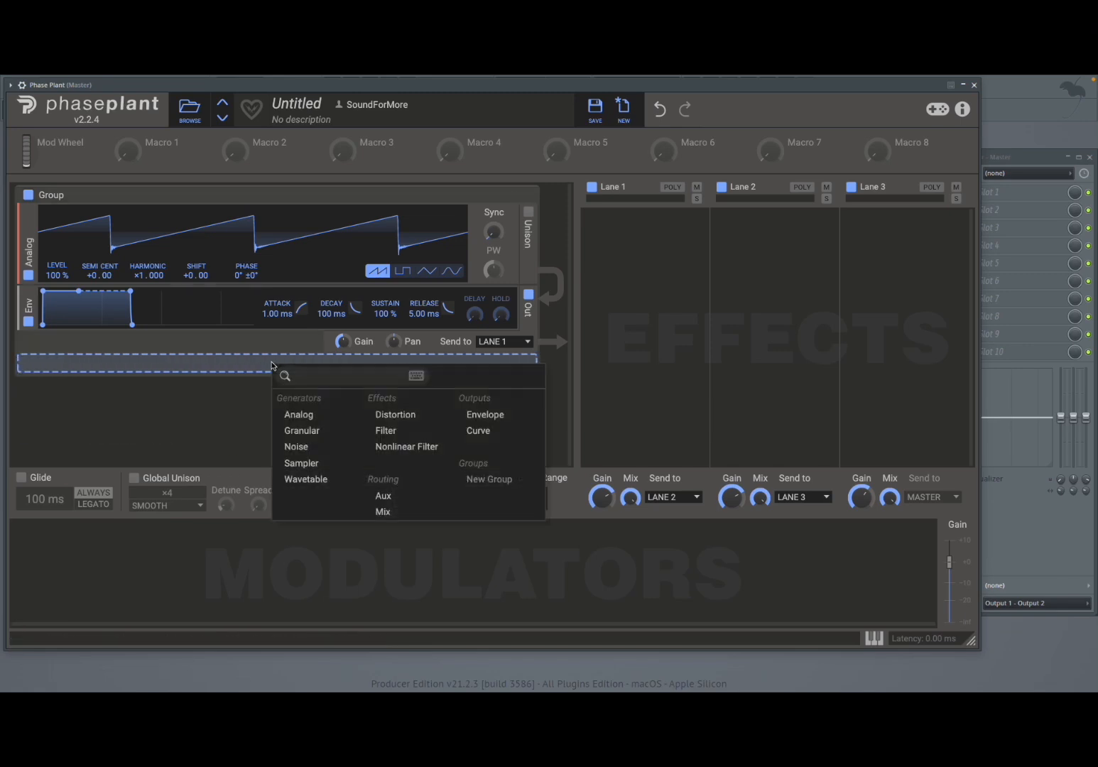
left_click(402, 429)
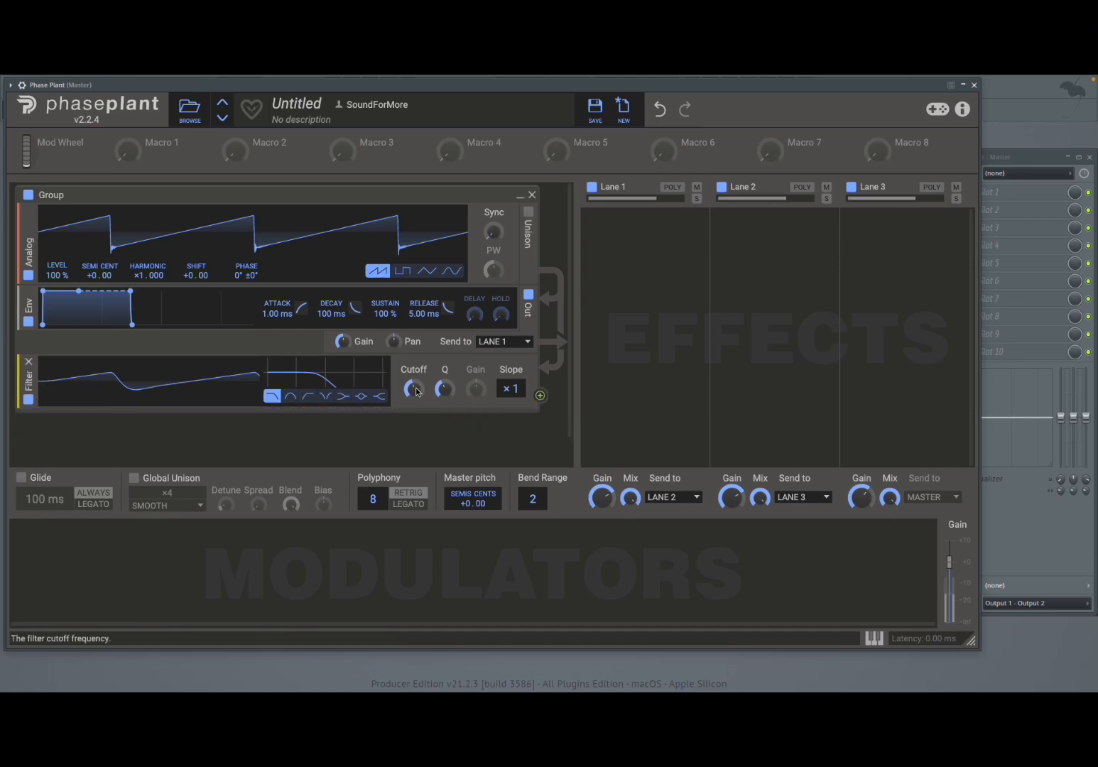
mouse_move(413, 389)
left_mouse_down()
mouse_move(413, 398)
mouse_move(413, 377)
mouse_move(413, 400)
left_mouse_up()
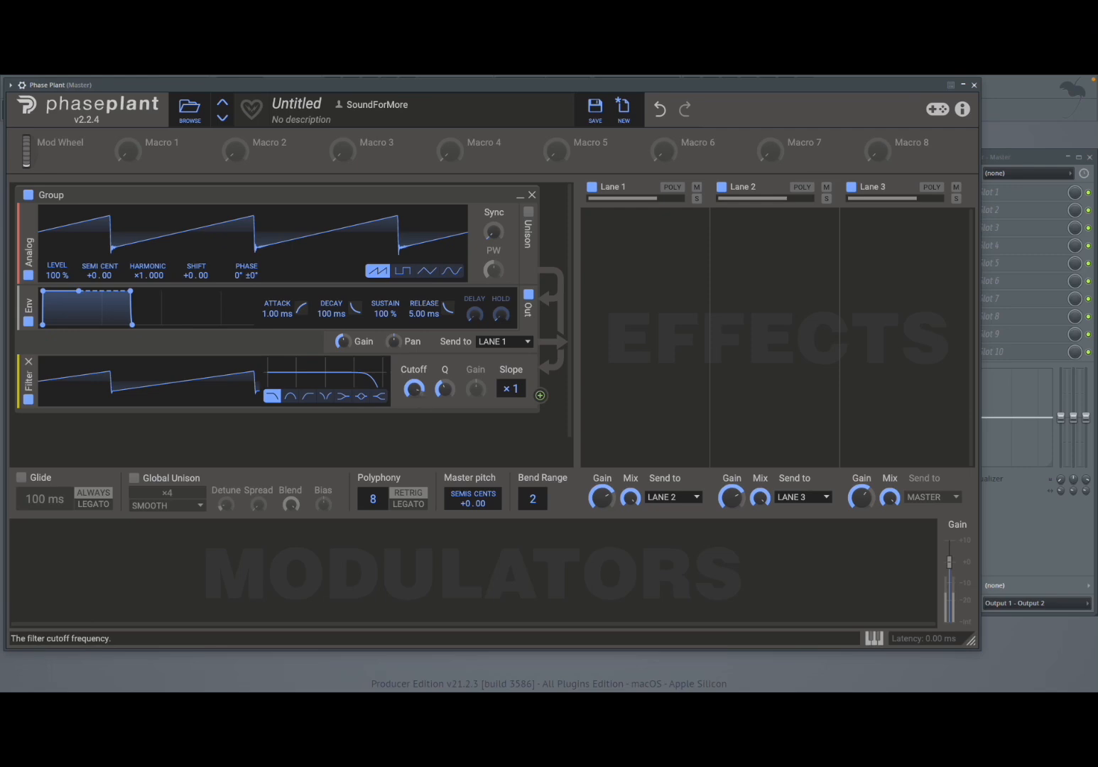
left_click_drag(414, 389, 414, 453)
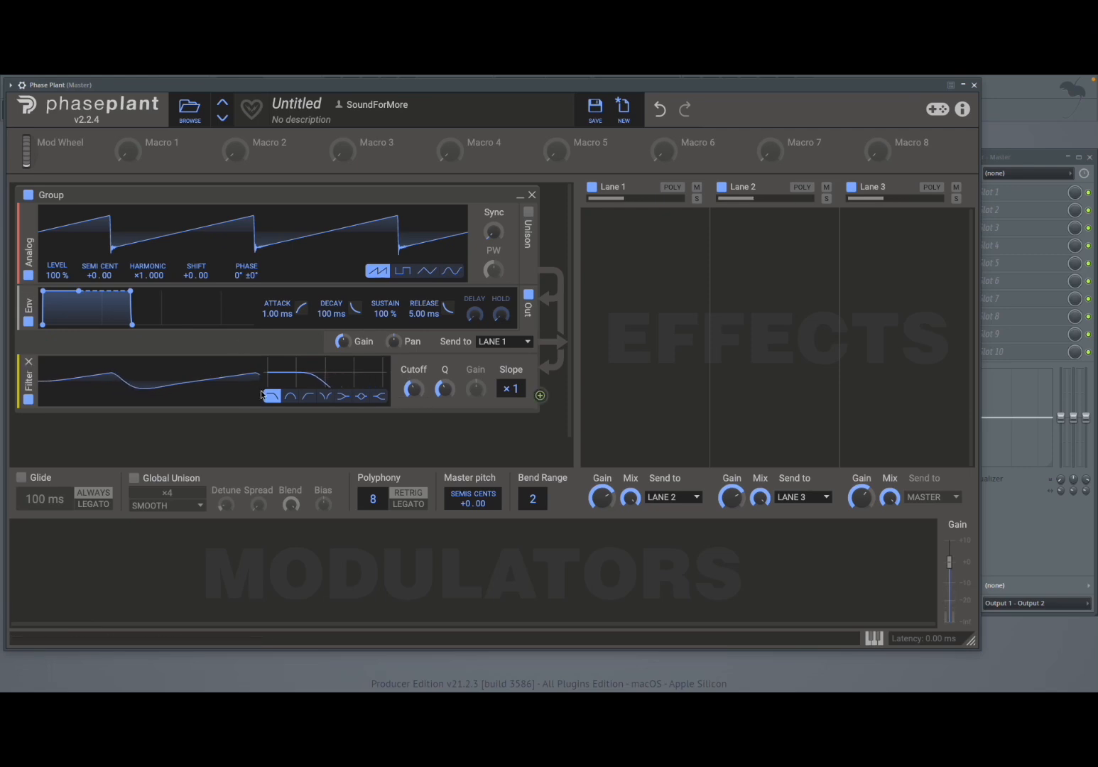
left_click_drag(414, 390, 414, 325)
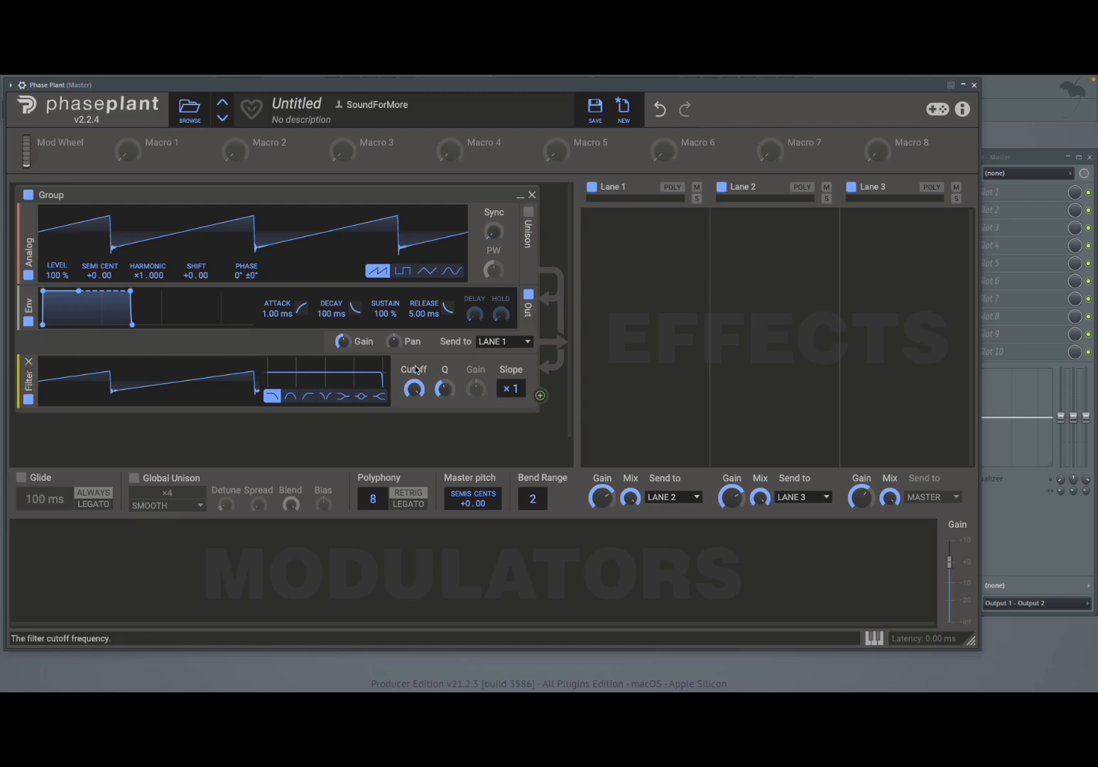
left_click(29, 363)
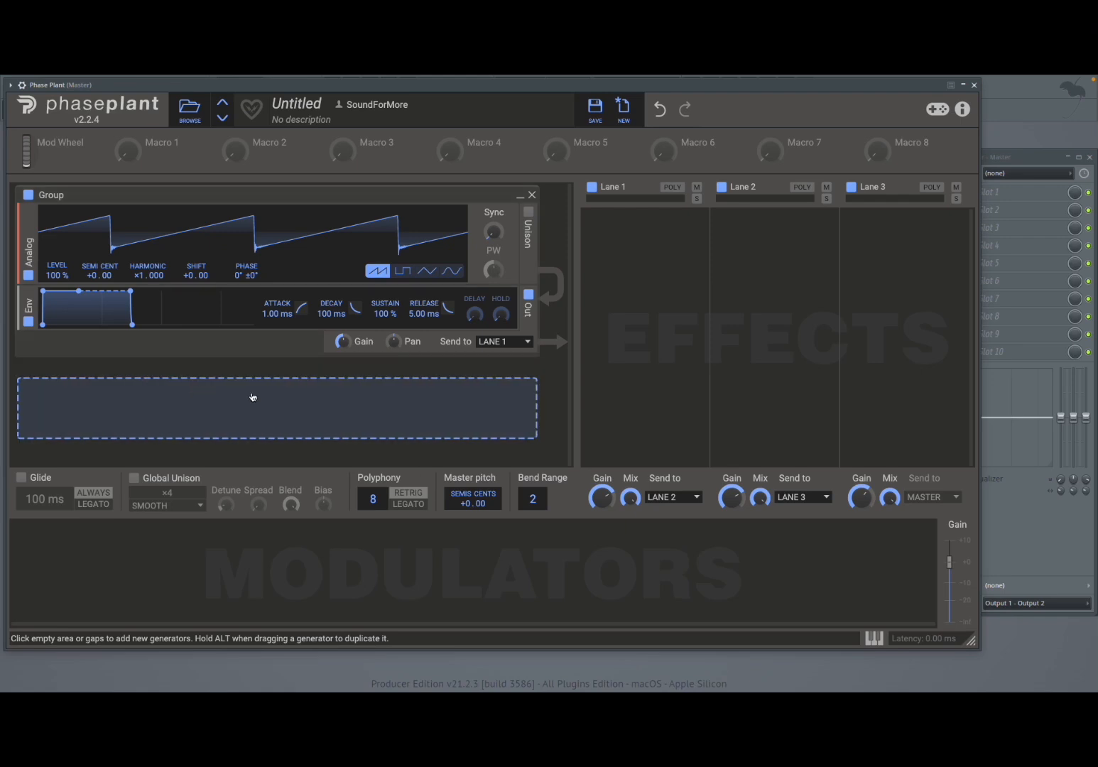
Insert a Filter between the Analog oscillator and its envelope, and raise the filter's cutoff.
left_click(257, 285)
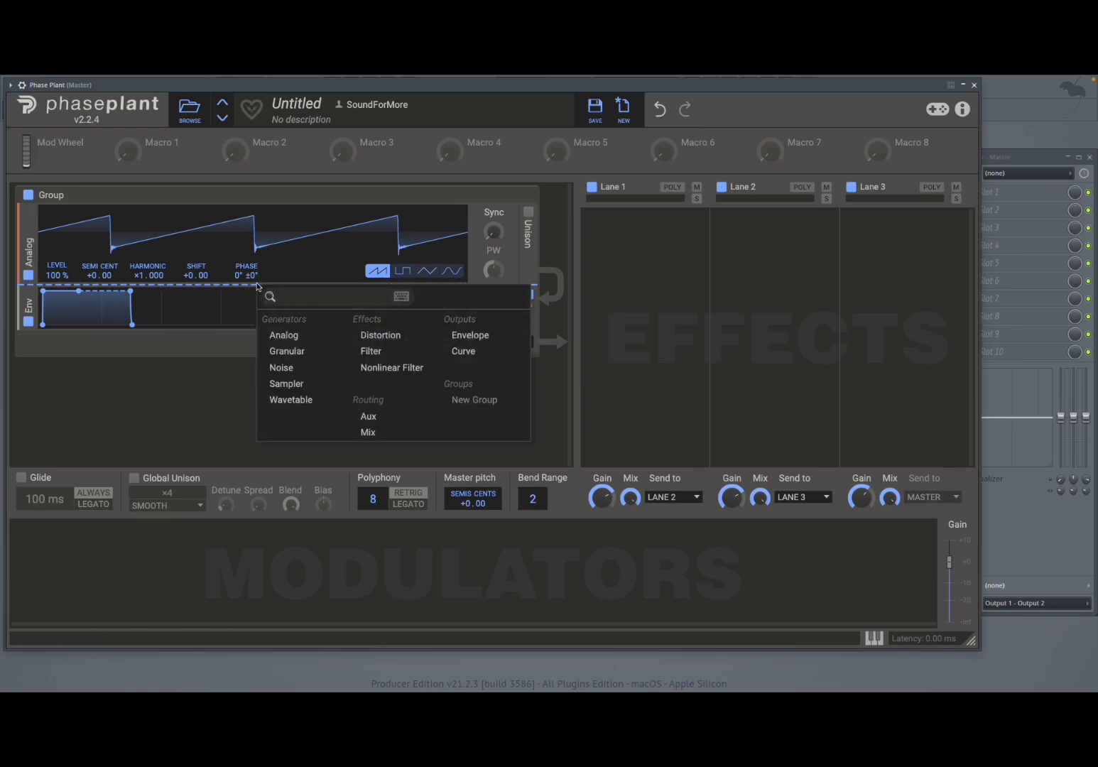
left_click(373, 349)
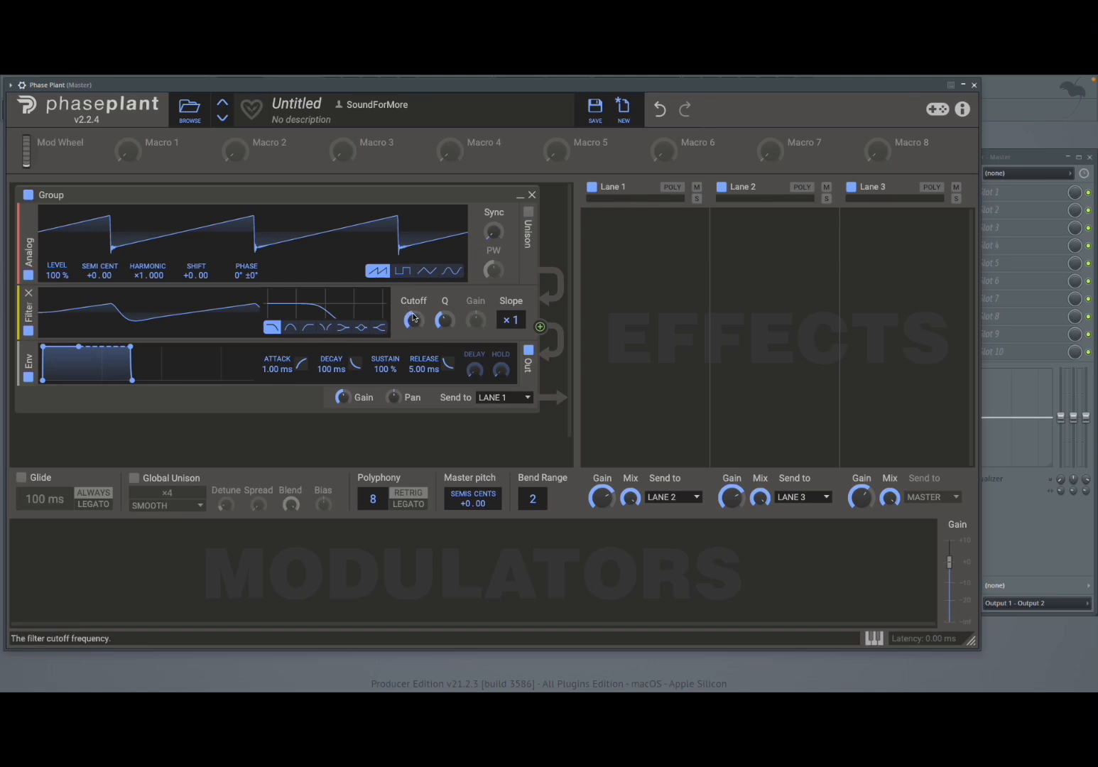
mouse_move(415, 321)
left_mouse_down()
mouse_move(415, 342)
mouse_move(415, 321)
left_mouse_up()
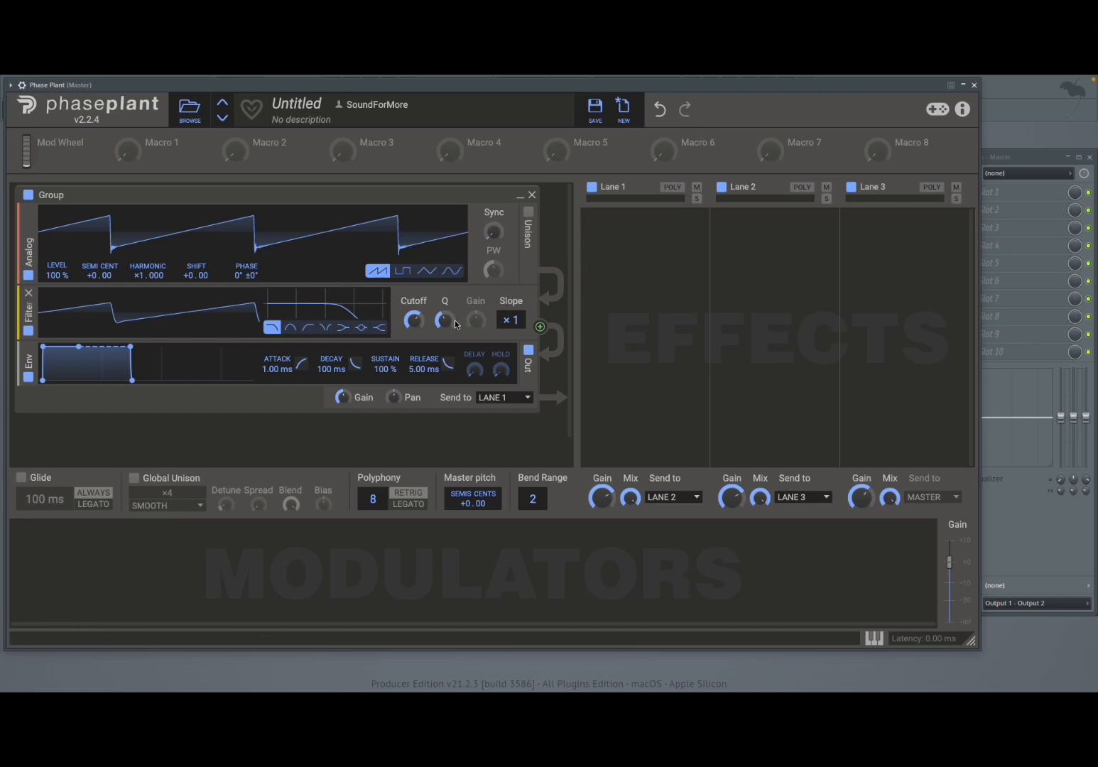
Lower the filter's Q, and try a slope of ×6 before returning it to ×1.
mouse_move(452, 325)
left_mouse_down()
mouse_move(452, 354)
mouse_move(444, 299)
mouse_move(444, 318)
left_mouse_up()
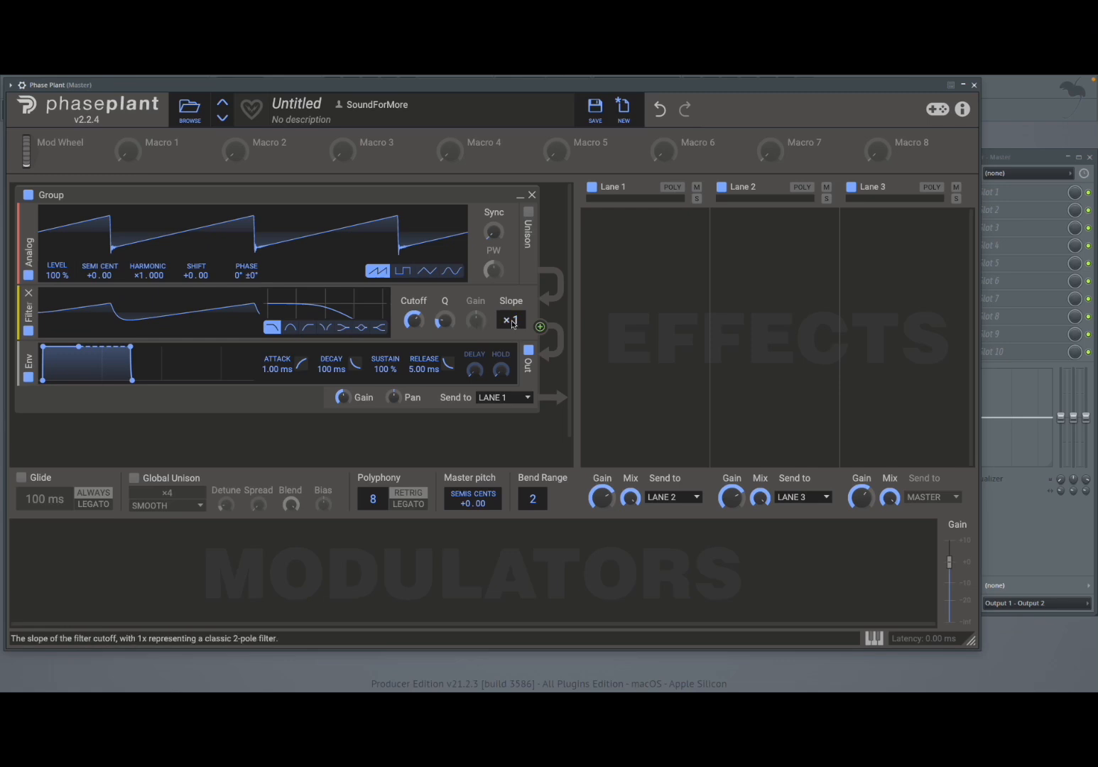
left_click_drag(512, 321, 511, 313)
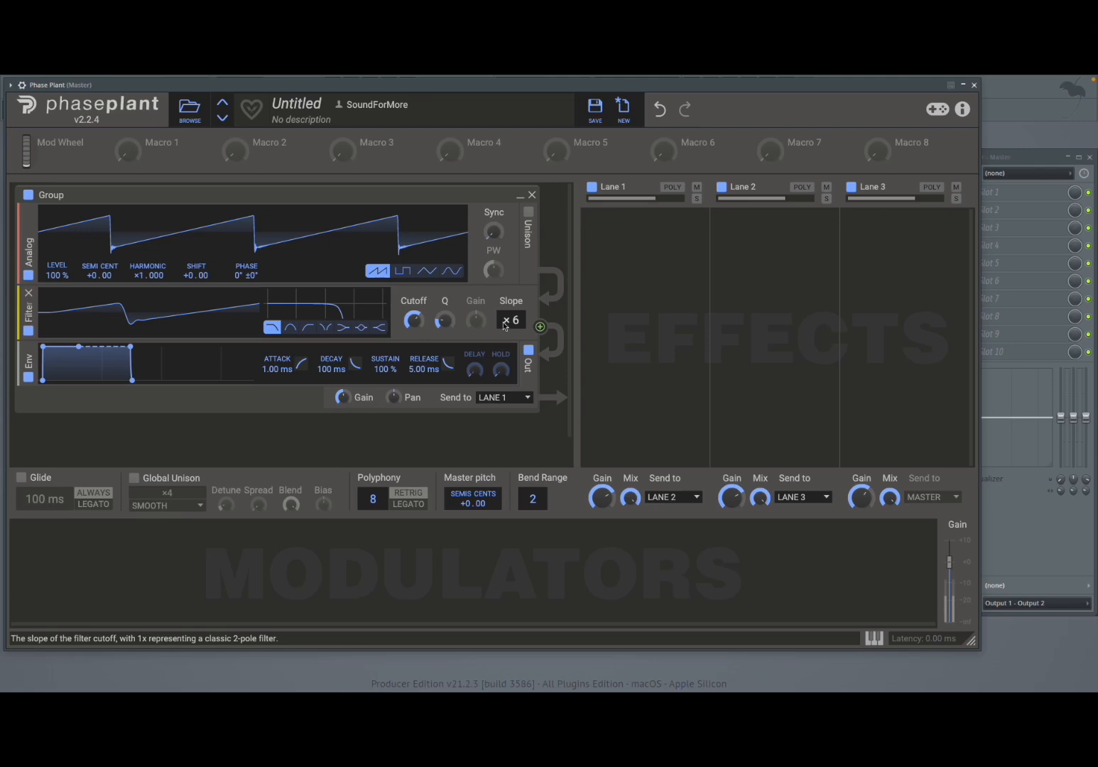
left_click_drag(504, 325, 505, 350)
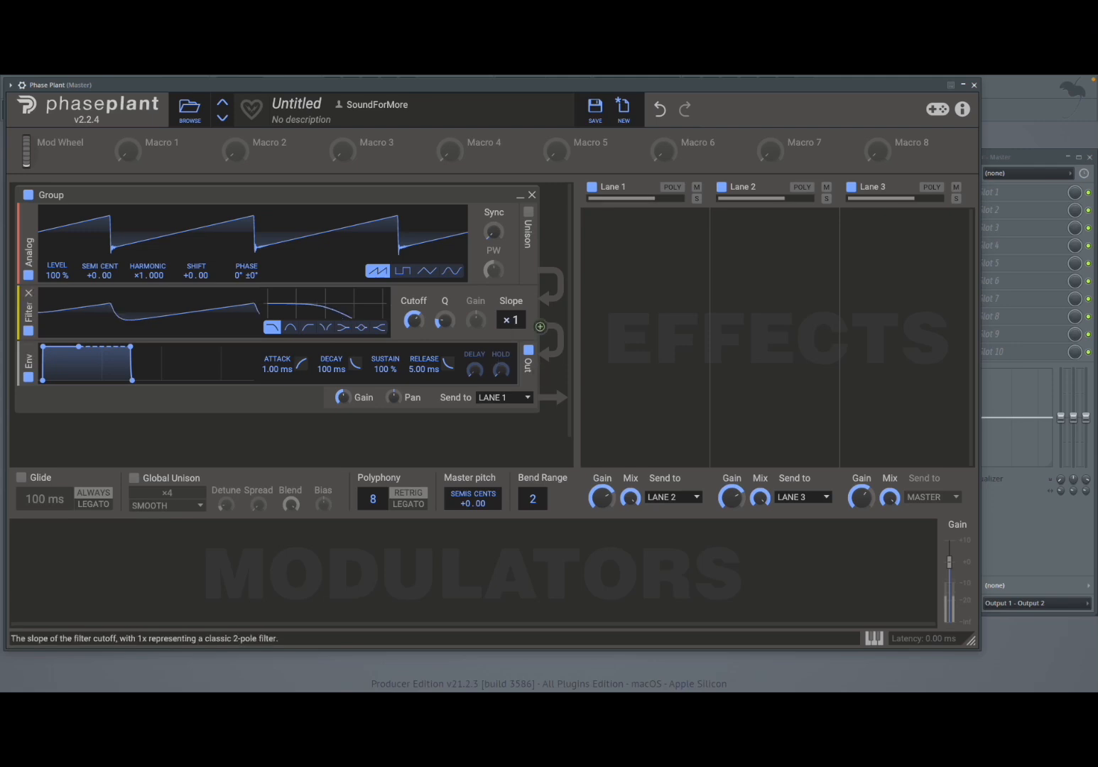
Try the band pass, high pass and notch filter types, changing the cutoff with each one.
left_click(286, 329)
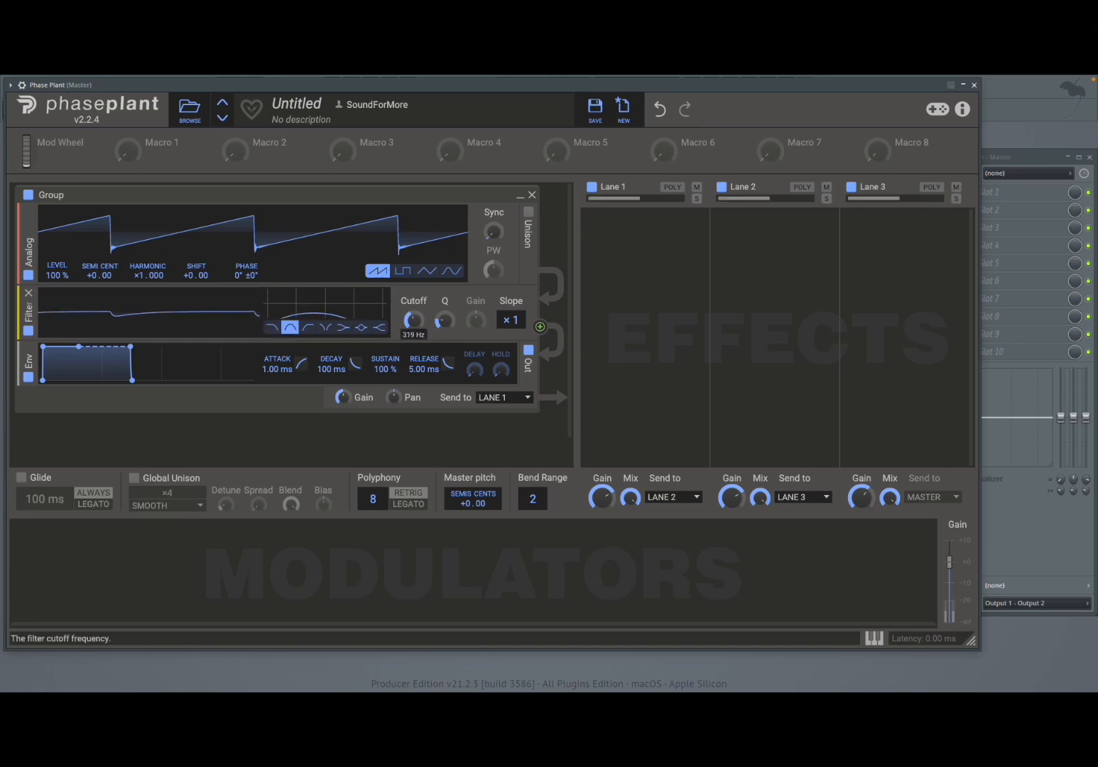
left_click_drag(414, 320, 414, 274)
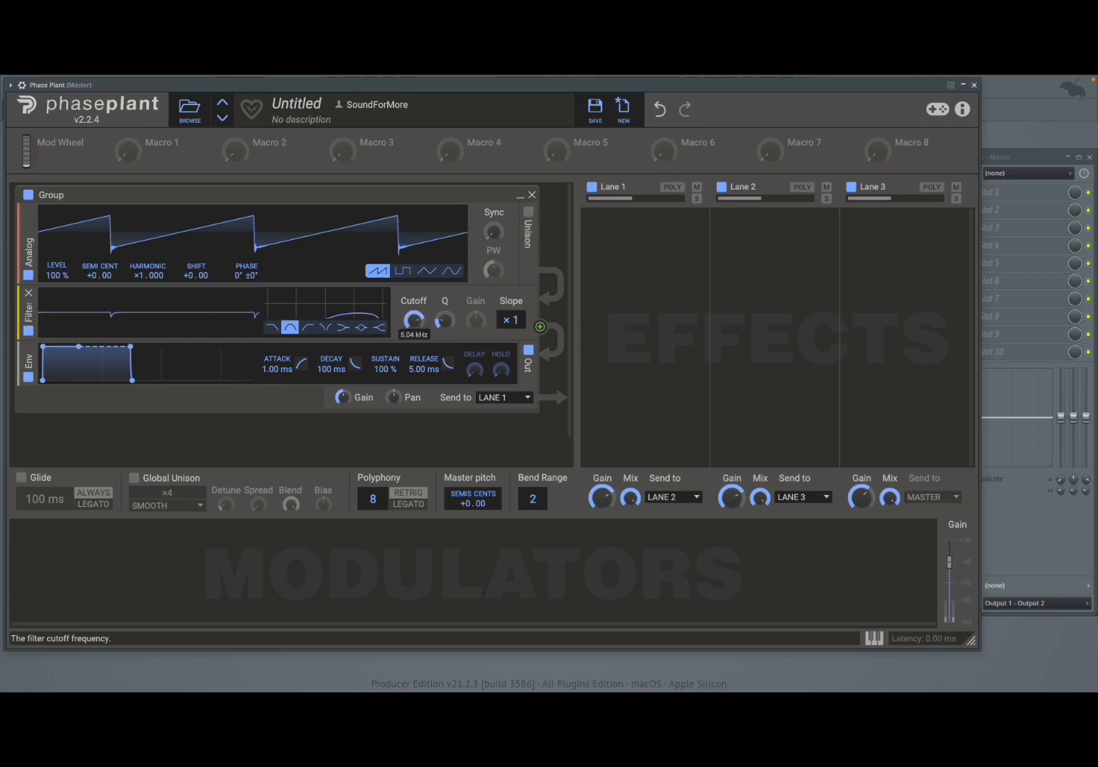
left_click(306, 333)
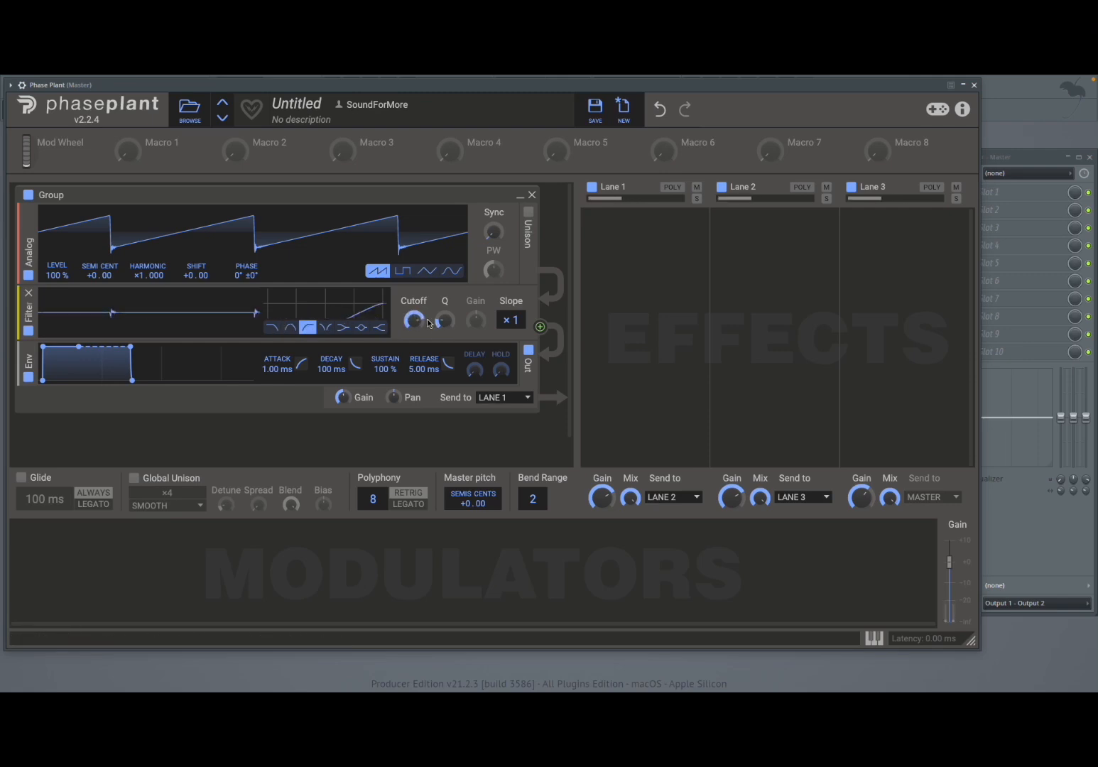
mouse_move(414, 320)
left_mouse_down()
mouse_move(414, 344)
mouse_move(413, 311)
left_mouse_up()
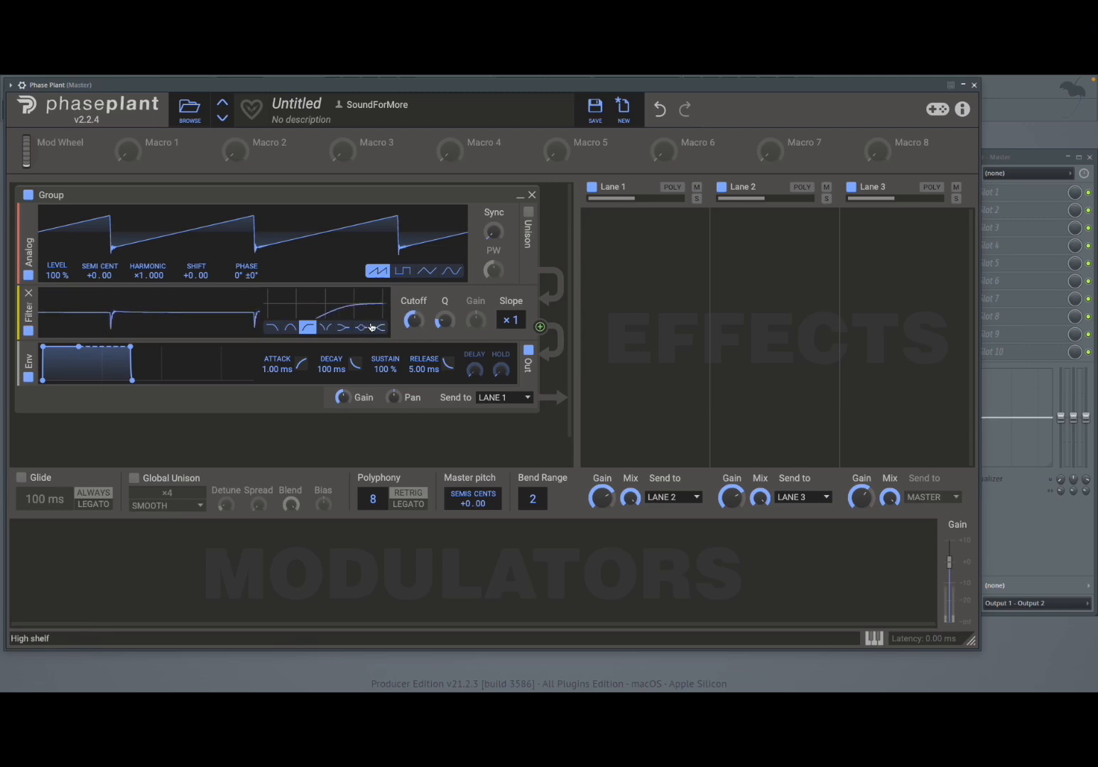
left_click(325, 328)
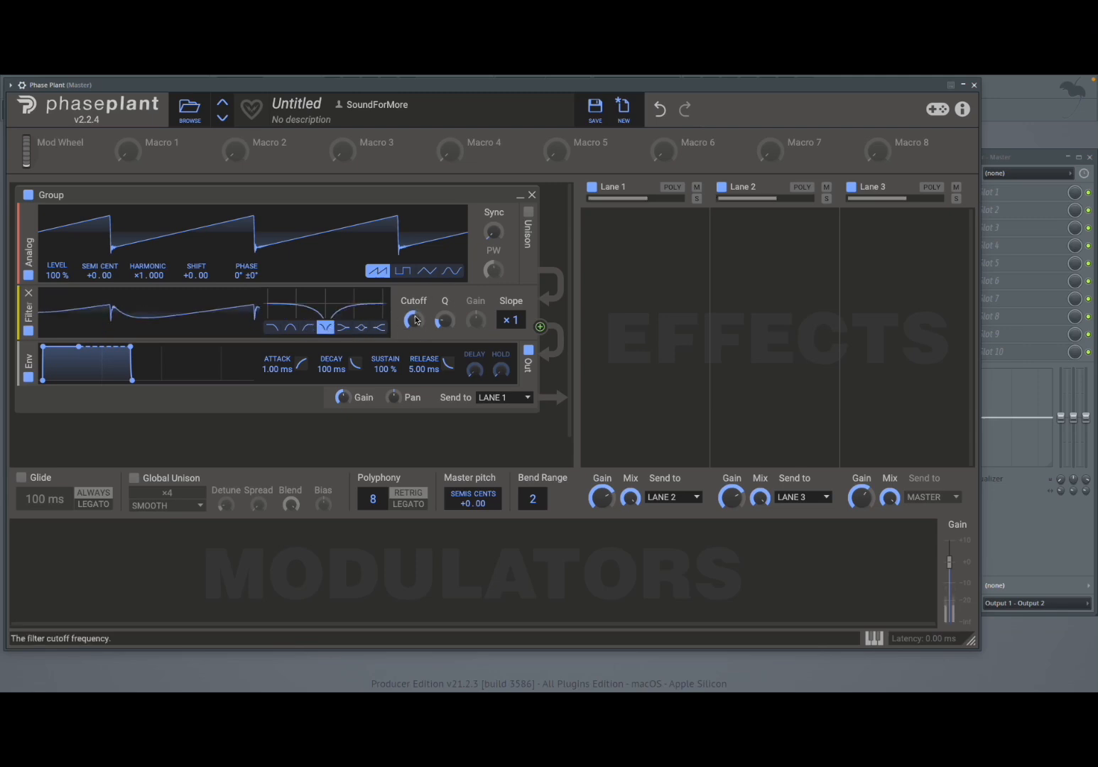
mouse_move(413, 321)
left_mouse_down()
mouse_move(414, 355)
mouse_move(413, 302)
mouse_move(414, 332)
left_mouse_up()
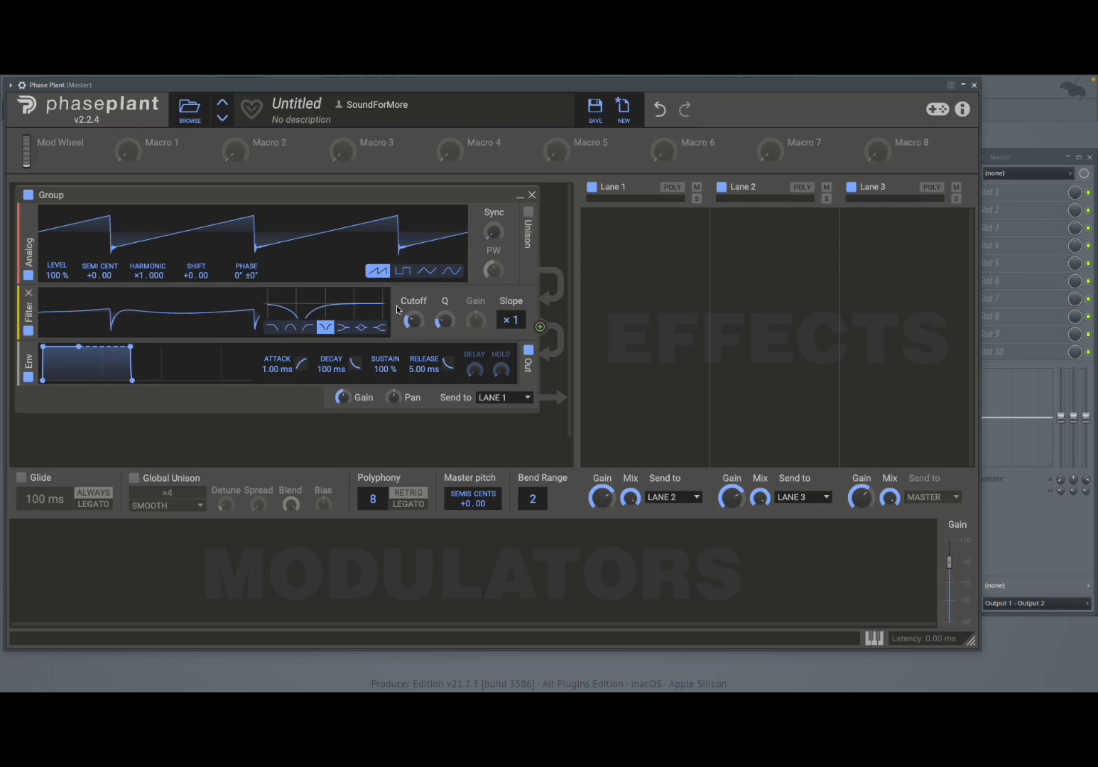
Switch the filter to low shelf, reduce its gain and cutoff, and turn its Q up high.
left_click(343, 329)
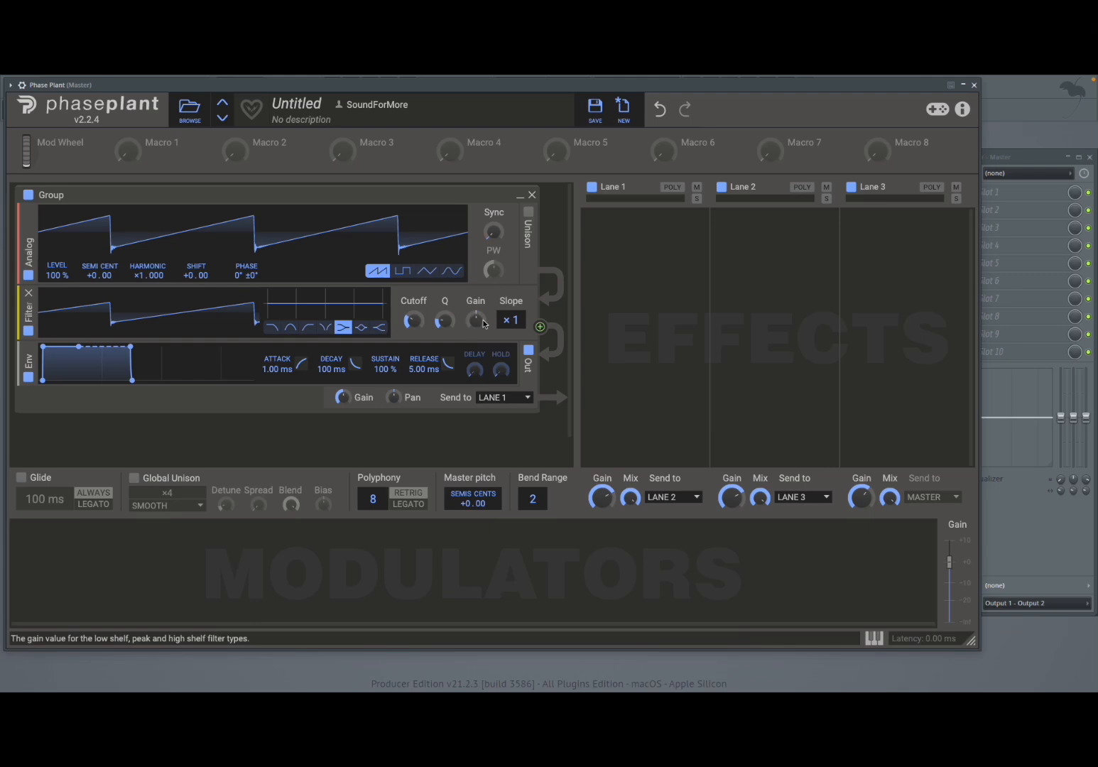
mouse_move(417, 319)
left_mouse_down()
mouse_move(476, 313)
mouse_move(475, 323)
mouse_move(415, 321)
mouse_move(415, 343)
left_mouse_up()
right_click(414, 320)
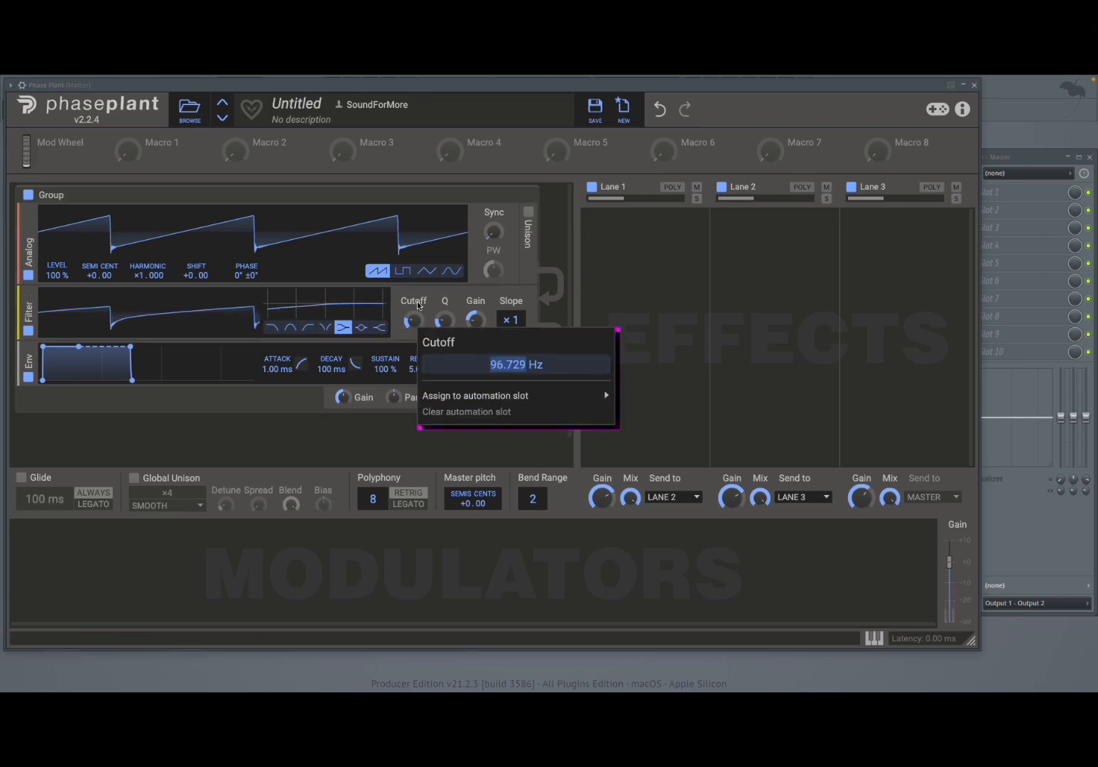
left_click(433, 306)
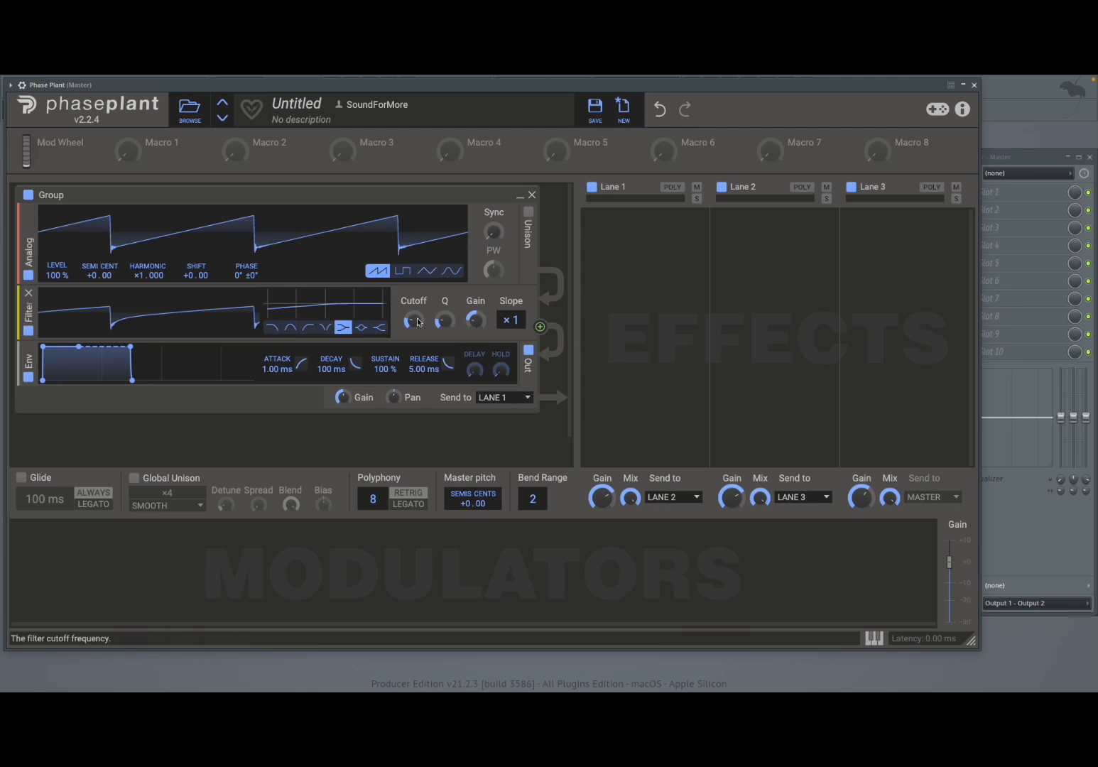
left_click_drag(413, 316, 444, 294)
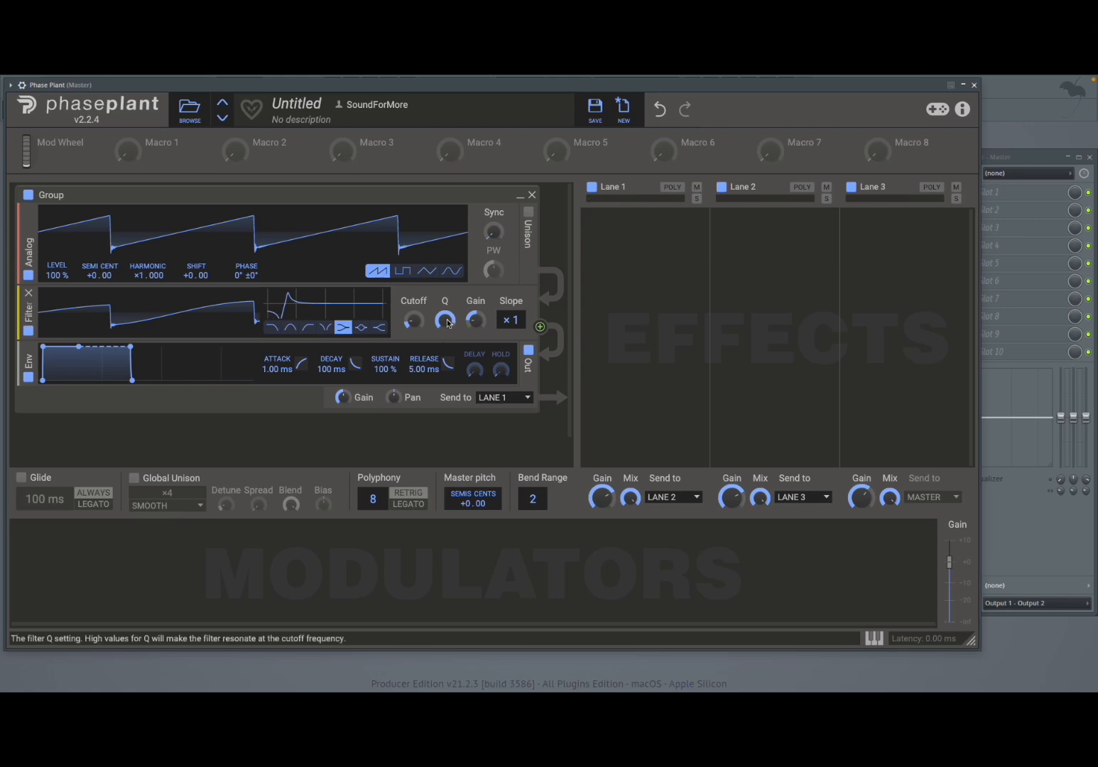
Switch the filter to the peak type and raise its cutoff and gain.
left_click(362, 328)
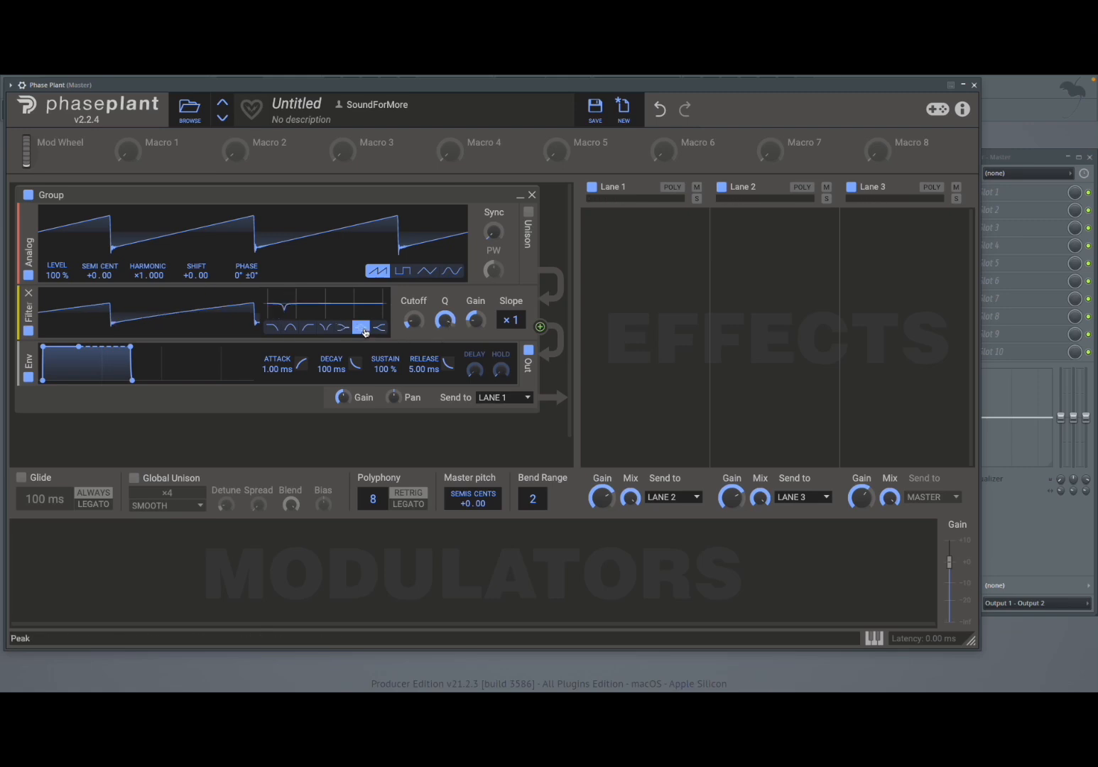
mouse_move(413, 320)
left_mouse_down()
mouse_move(413, 260)
mouse_move(414, 343)
left_mouse_up()
left_click_drag(477, 321, 411, 320)
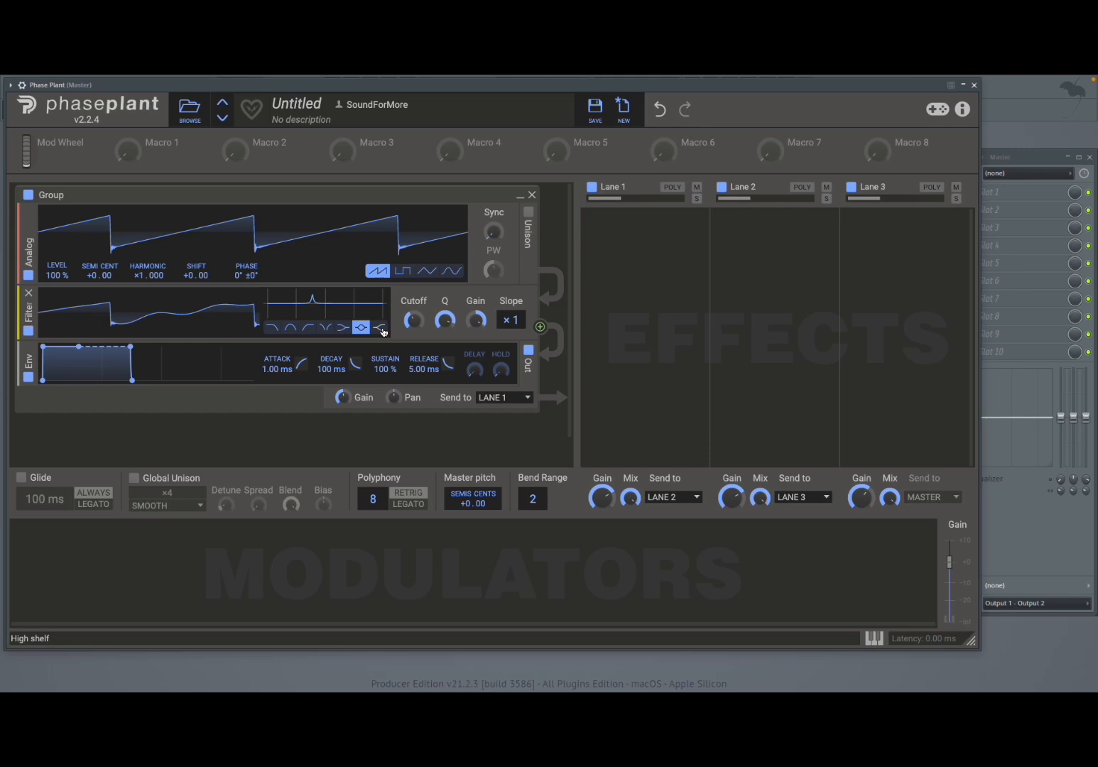
Switch the filter to high shelf and reduce its gain slightly.
left_click(381, 330)
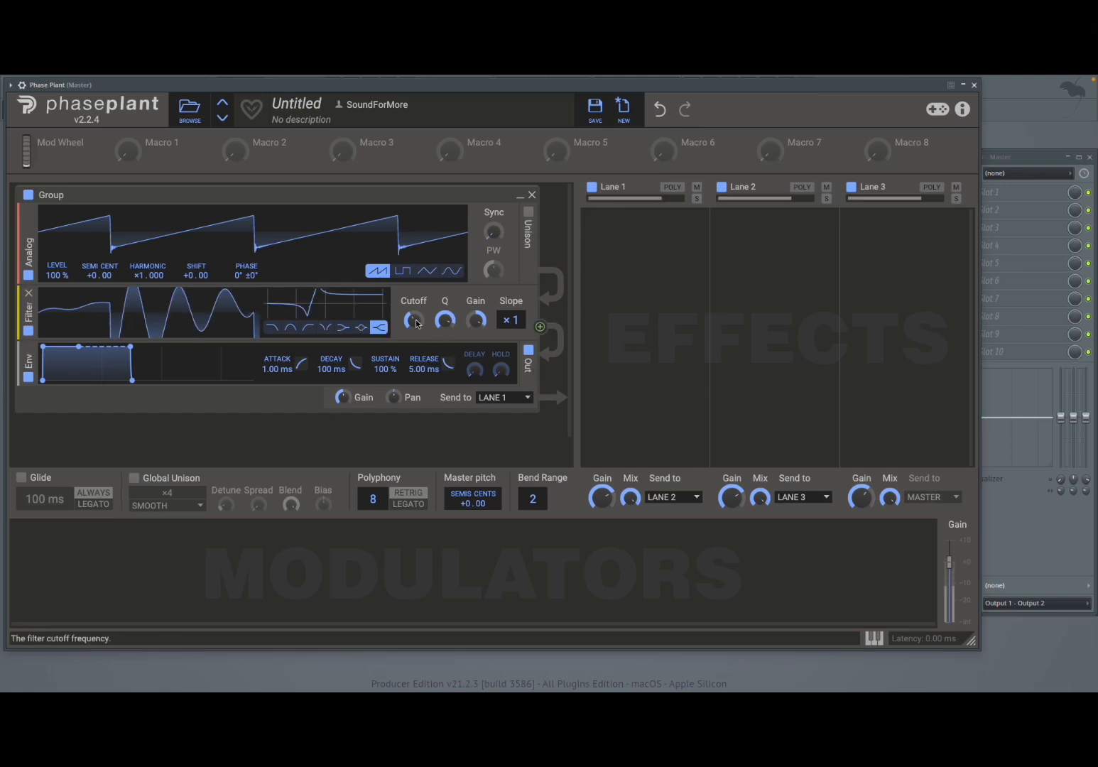
left_click_drag(476, 321, 476, 295)
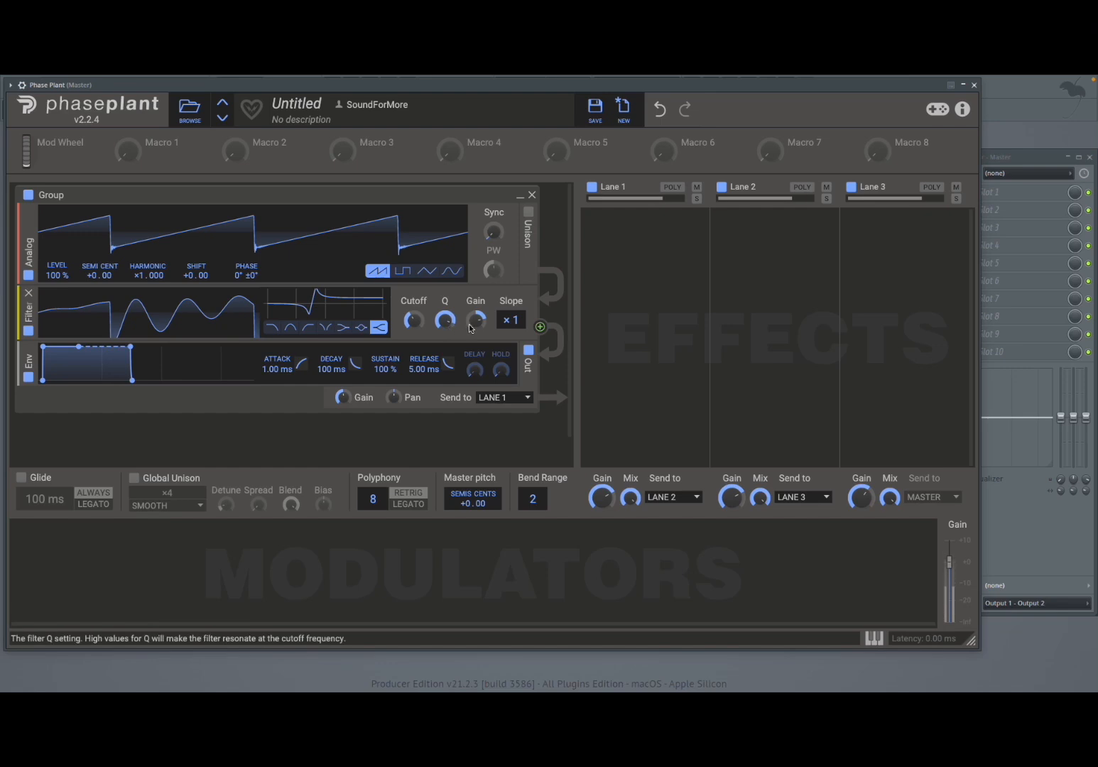
Add a Reverb effect to Lane 1 and set the envelope's release to 934 ms.
left_click(659, 279)
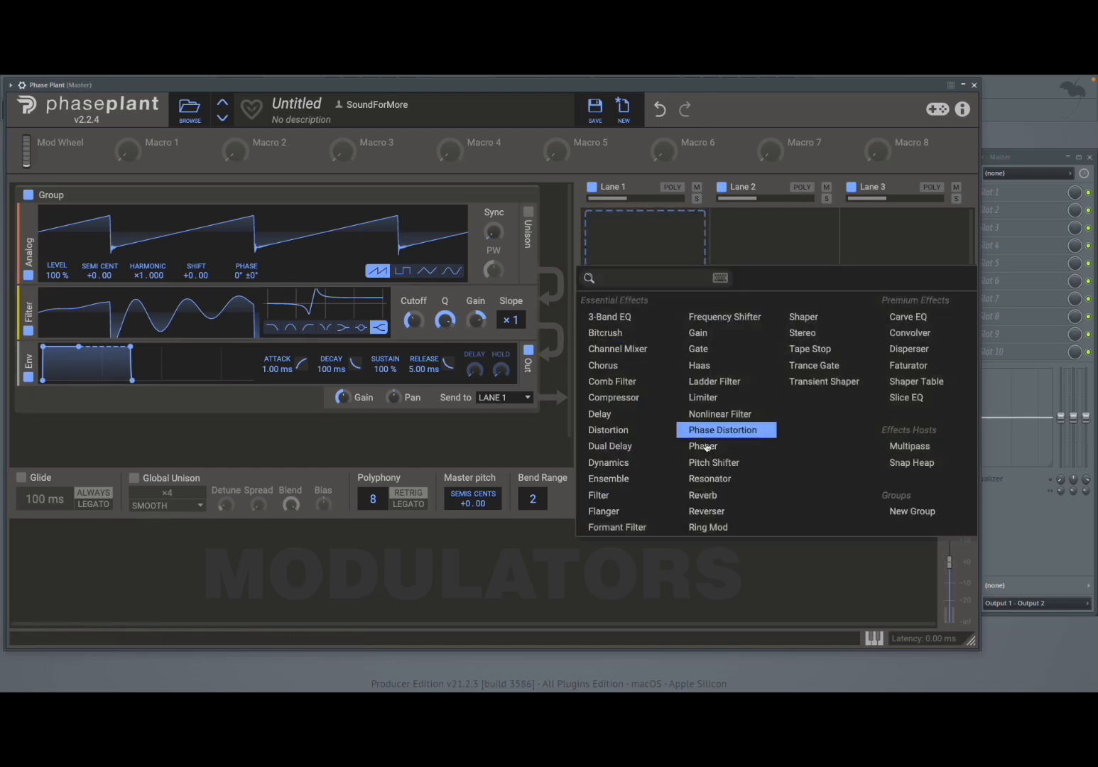
left_click(717, 503)
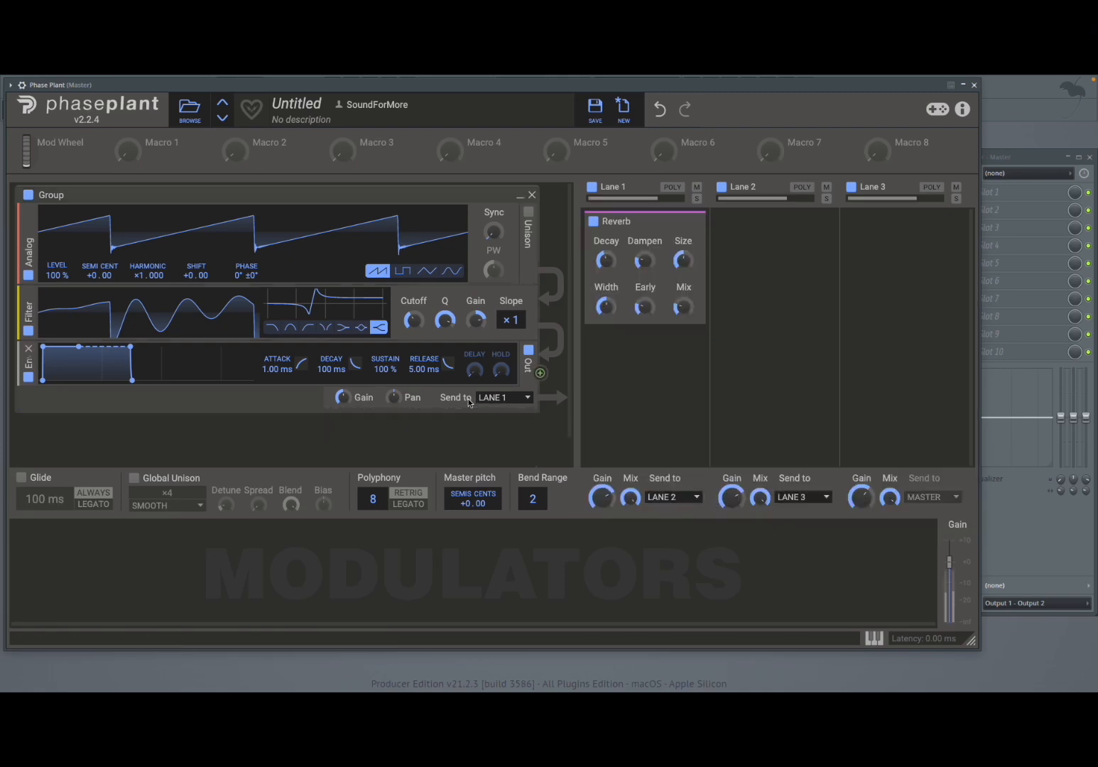
mouse_move(426, 369)
left_mouse_down()
mouse_move(435, 348)
mouse_move(425, 384)
left_mouse_up()
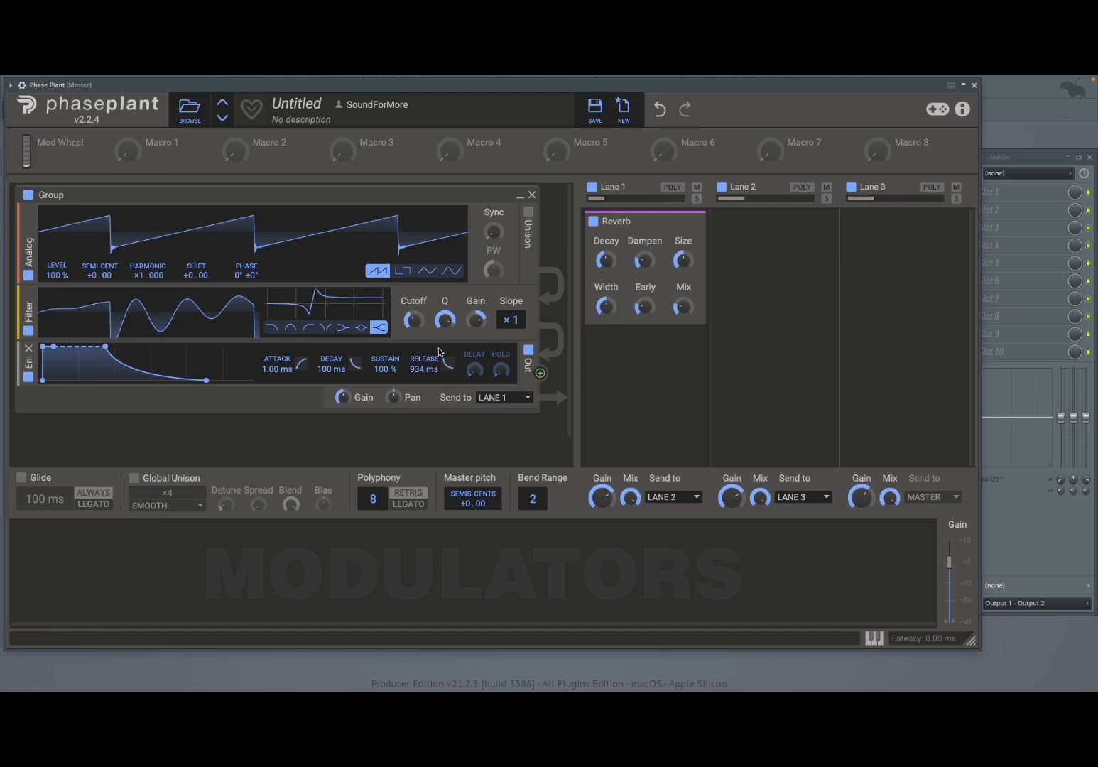
Add a Distortion effect between the Filter and the envelope and set its type to Quantize.
left_click(235, 344)
left_click(350, 391)
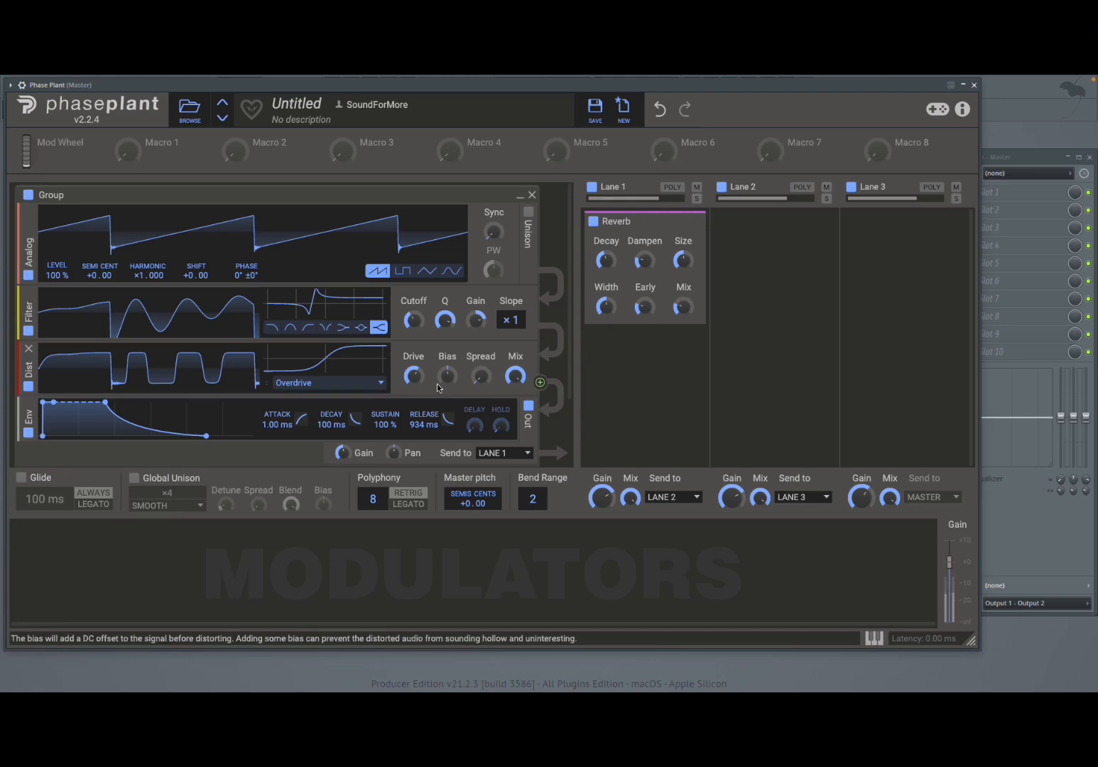
left_click(319, 384)
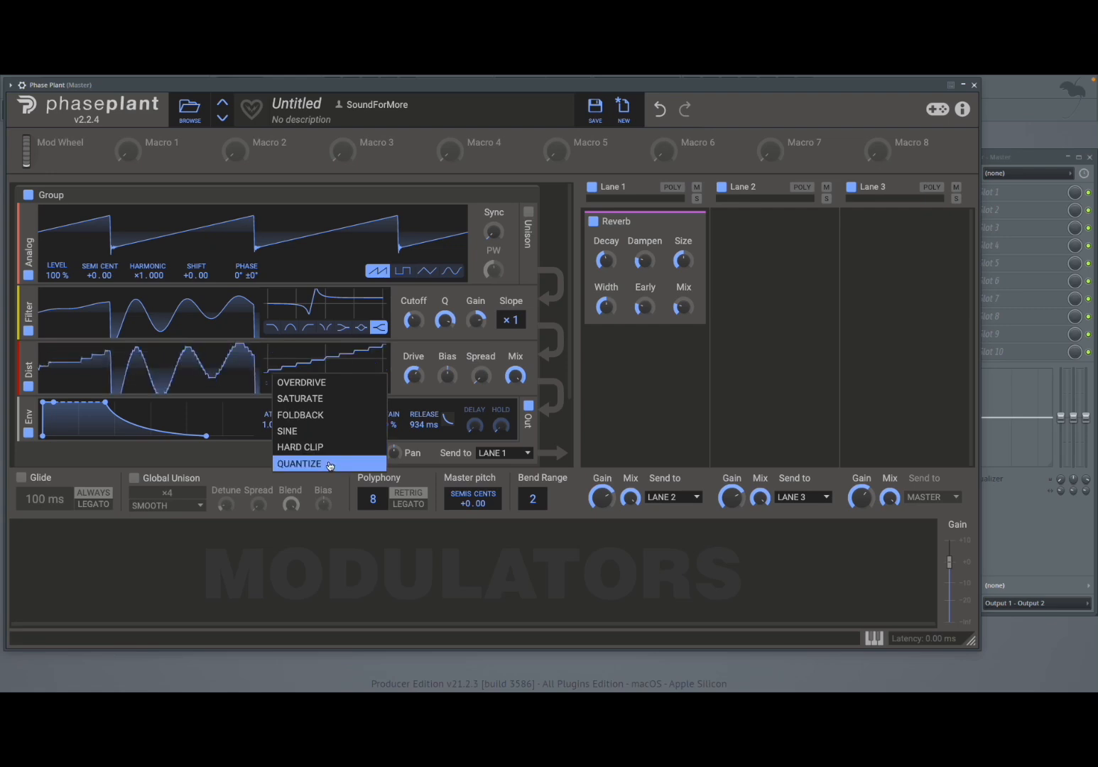
left_click(330, 465)
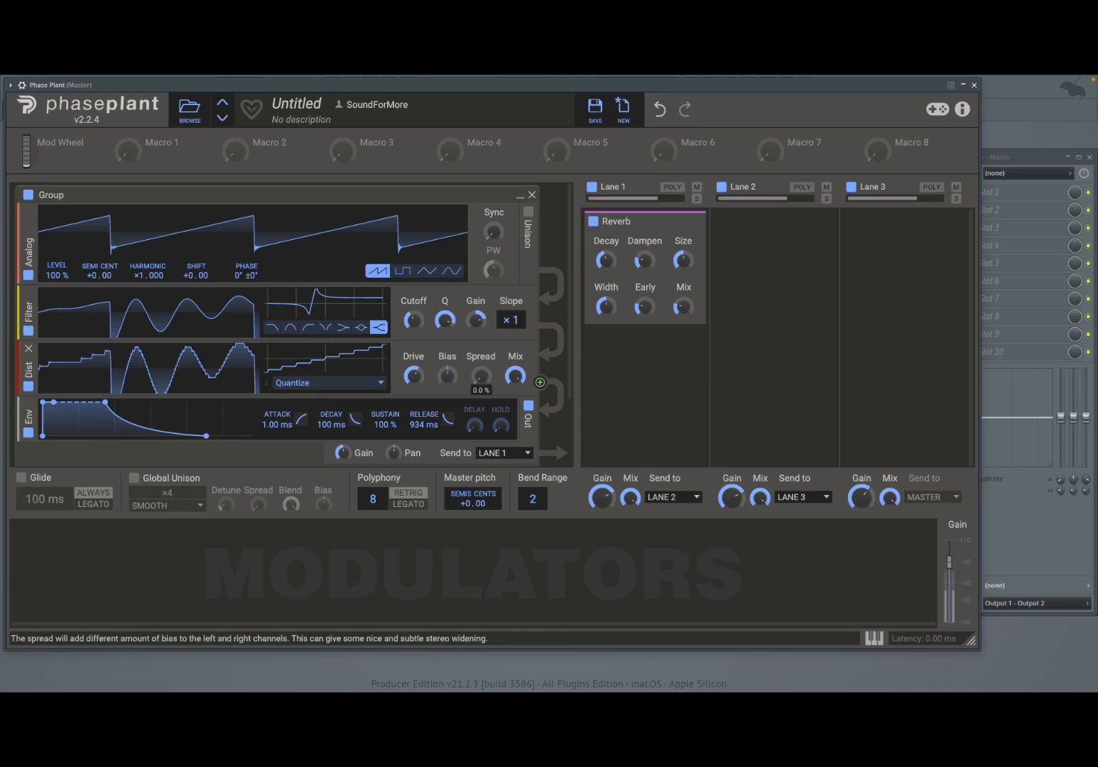
Turn the distortion's spread up fully and raise its drive and bias.
left_click_drag(478, 380, 459, 389)
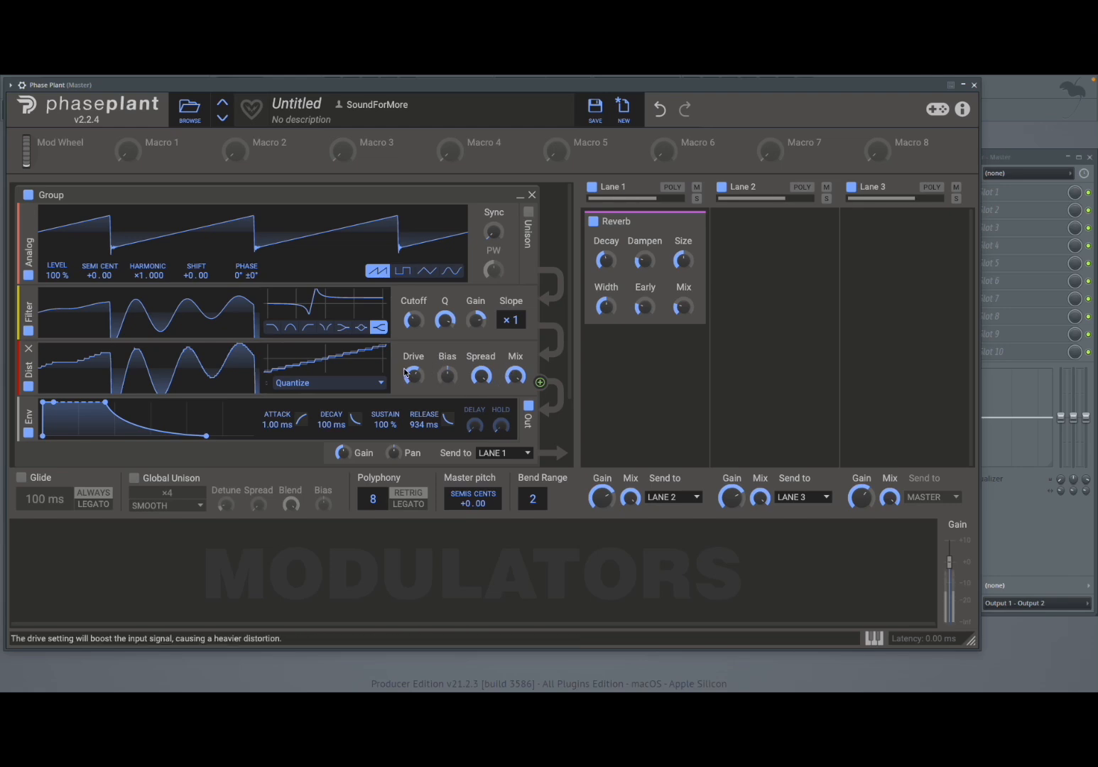
left_click_drag(413, 375, 446, 348)
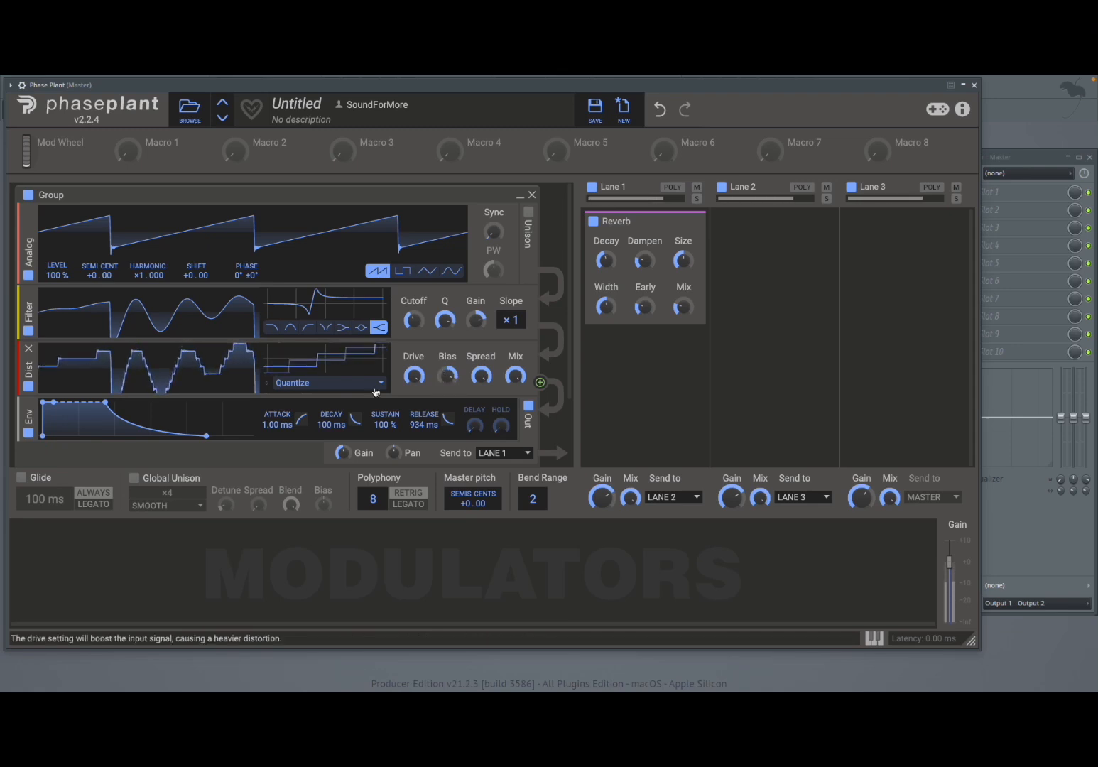
Switch the distortion type to Hard clip and reduce its drive.
left_click(298, 385)
left_click(316, 447)
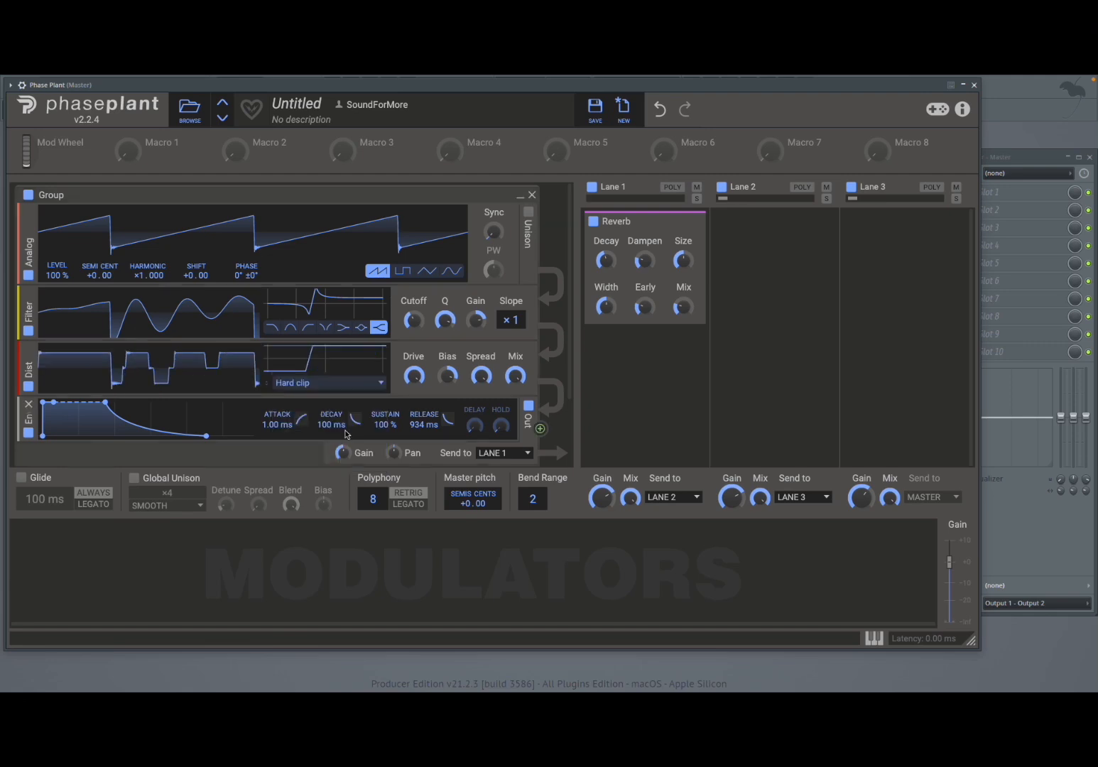
mouse_move(414, 374)
left_mouse_down()
mouse_move(414, 398)
mouse_move(414, 382)
left_mouse_up()
Switch the distortion type to Sine and adjust its drive to about +20 dB.
left_click(323, 383)
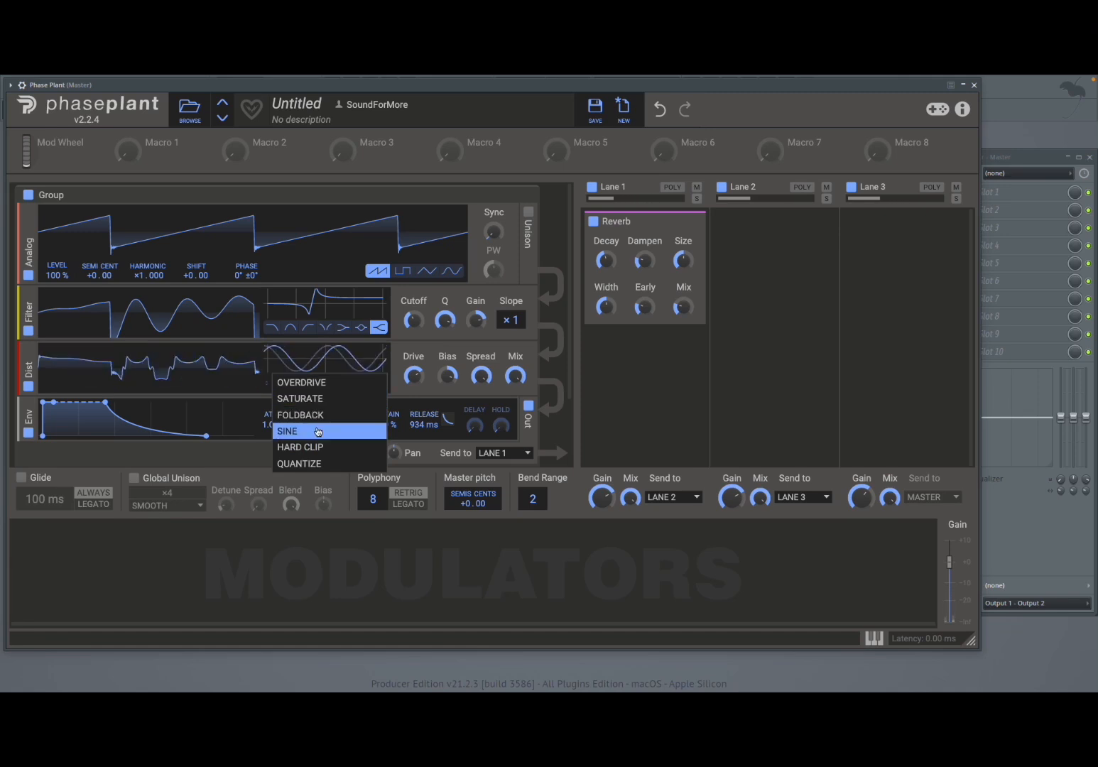
left_click(317, 431)
left_click_drag(414, 375, 414, 360)
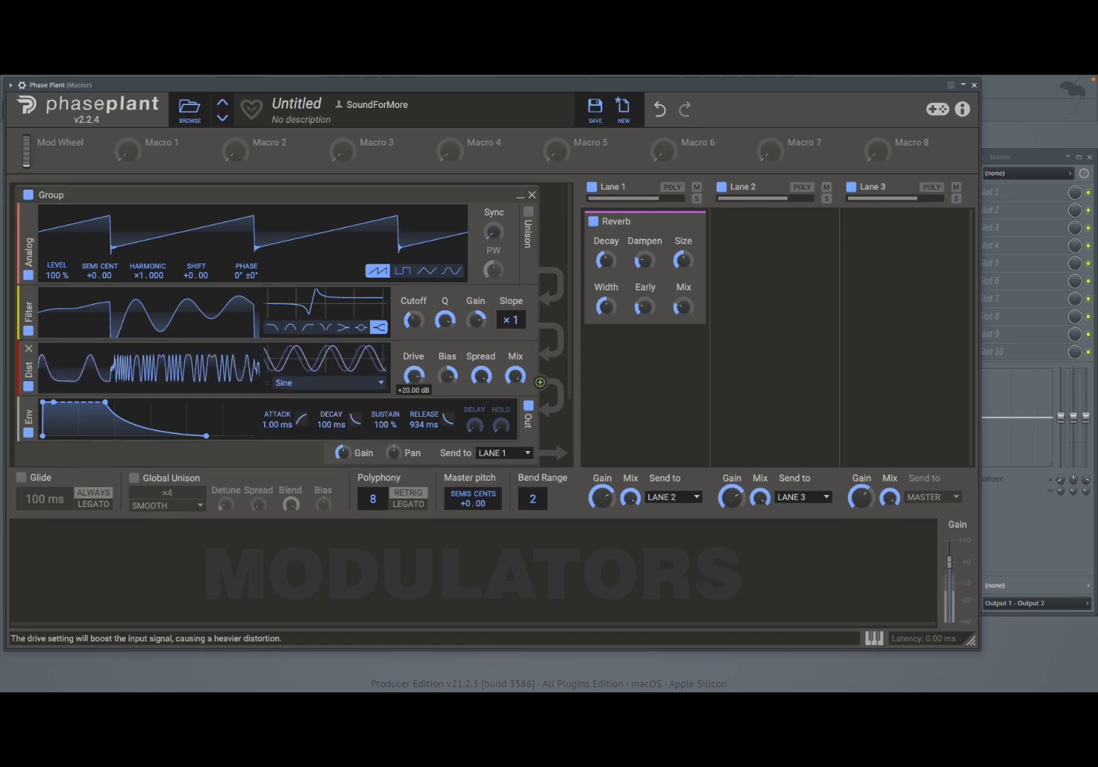
Switch the distortion type to Foldback and raise its drive to about +24 dB.
left_click(323, 383)
left_click(318, 415)
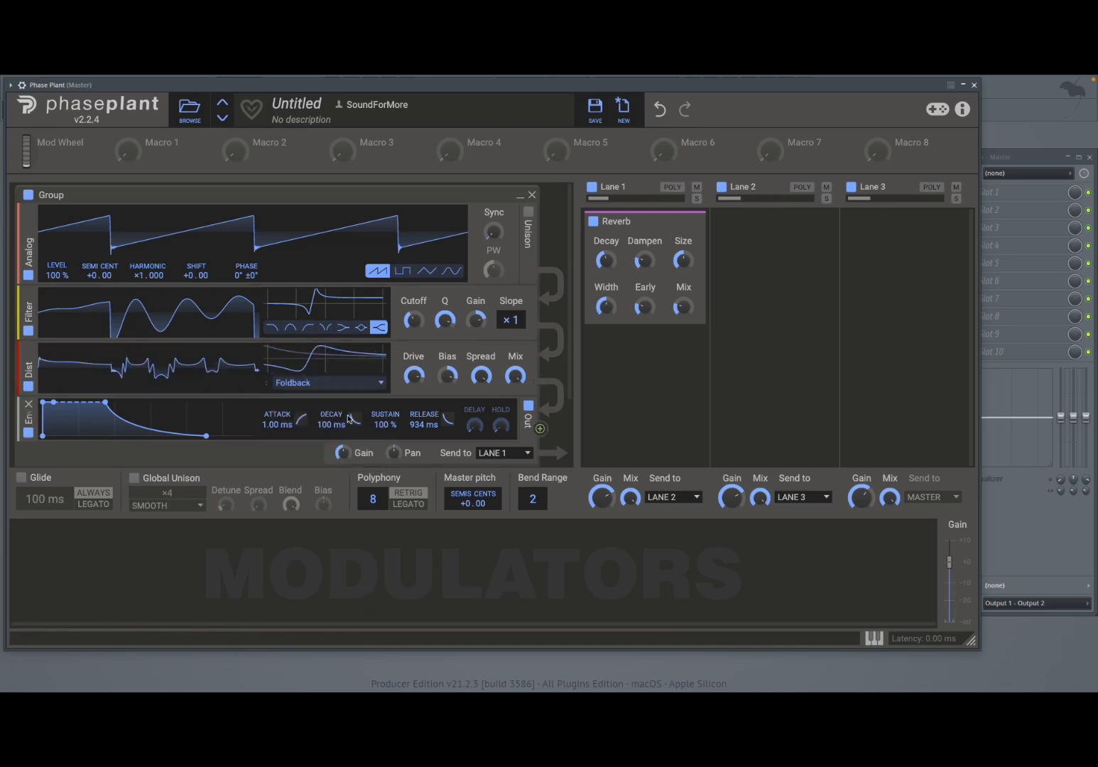
left_click_drag(414, 377, 414, 323)
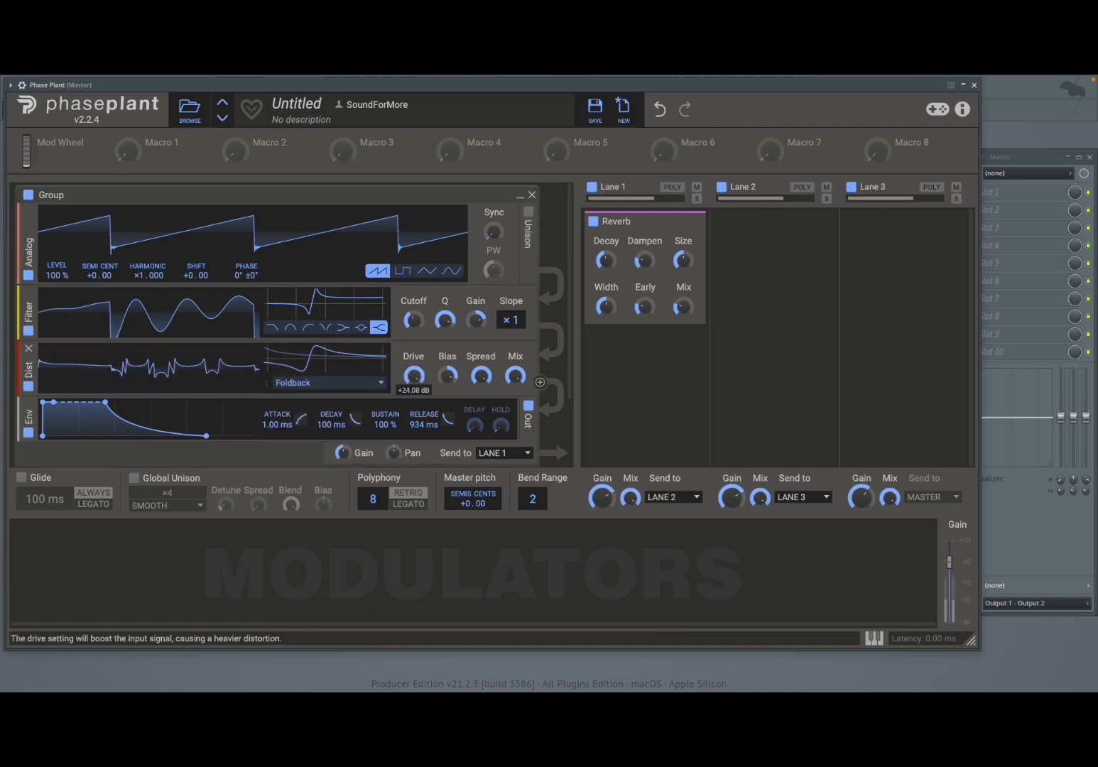
Switch the distortion type to Saturate and reduce its drive.
left_click(364, 383)
left_click(359, 397)
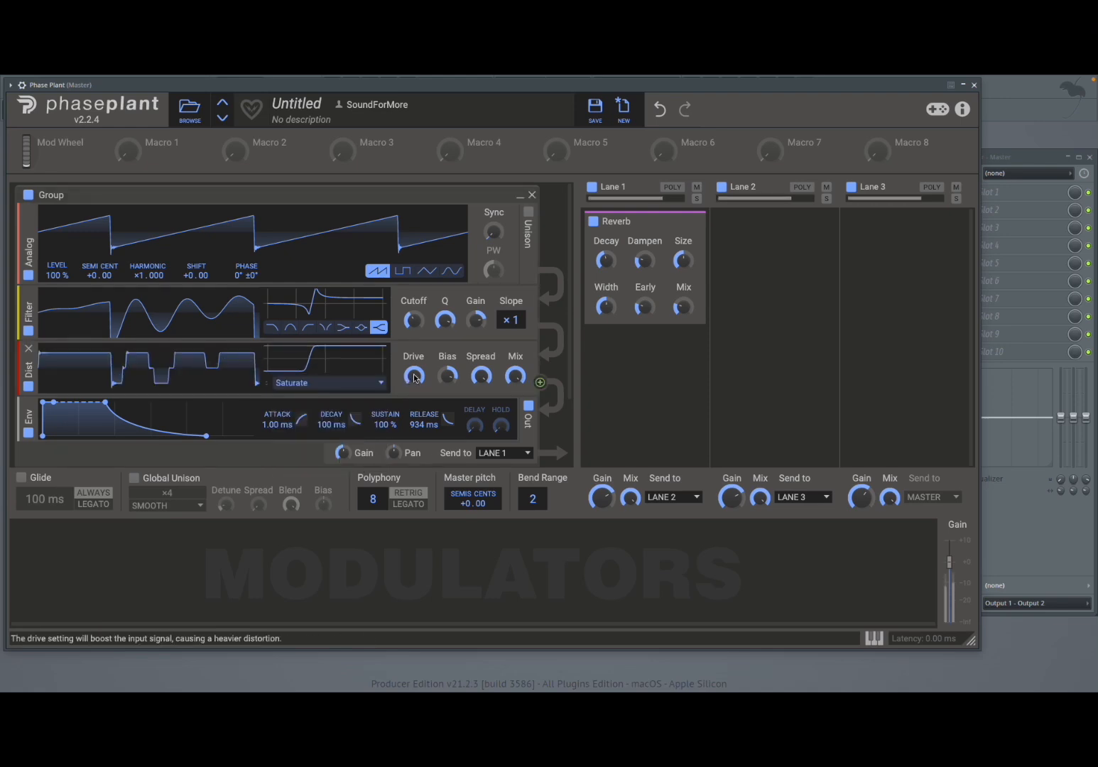
mouse_move(414, 378)
left_mouse_down()
mouse_move(414, 433)
mouse_move(416, 378)
left_mouse_up()
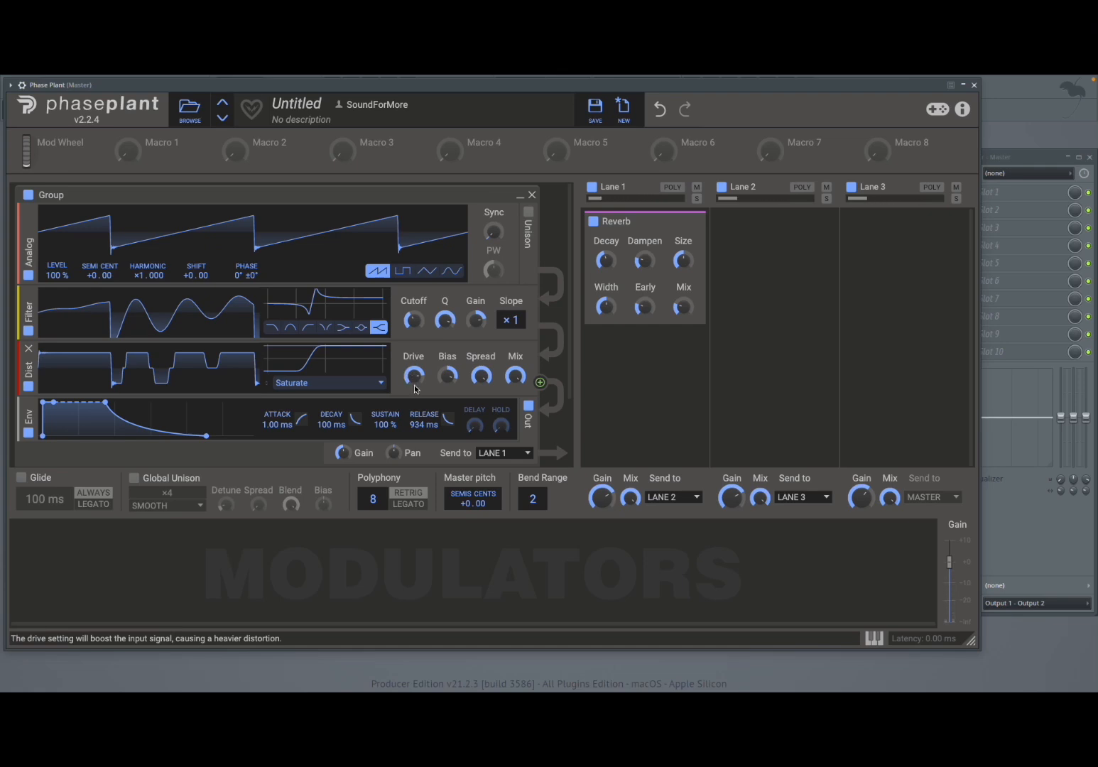
Remove the Distortion and Filter modules and insert a Nonlinear Filter between the Analog oscillator and the envelope.
left_click(29, 349)
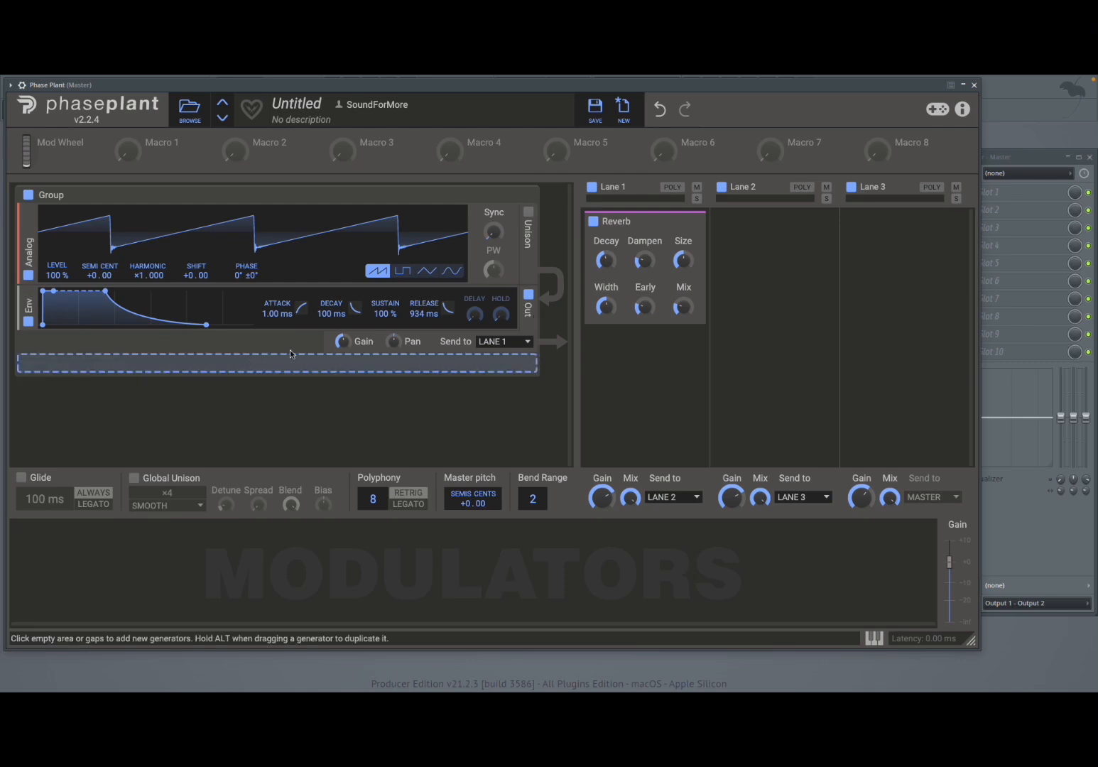
left_click(283, 289)
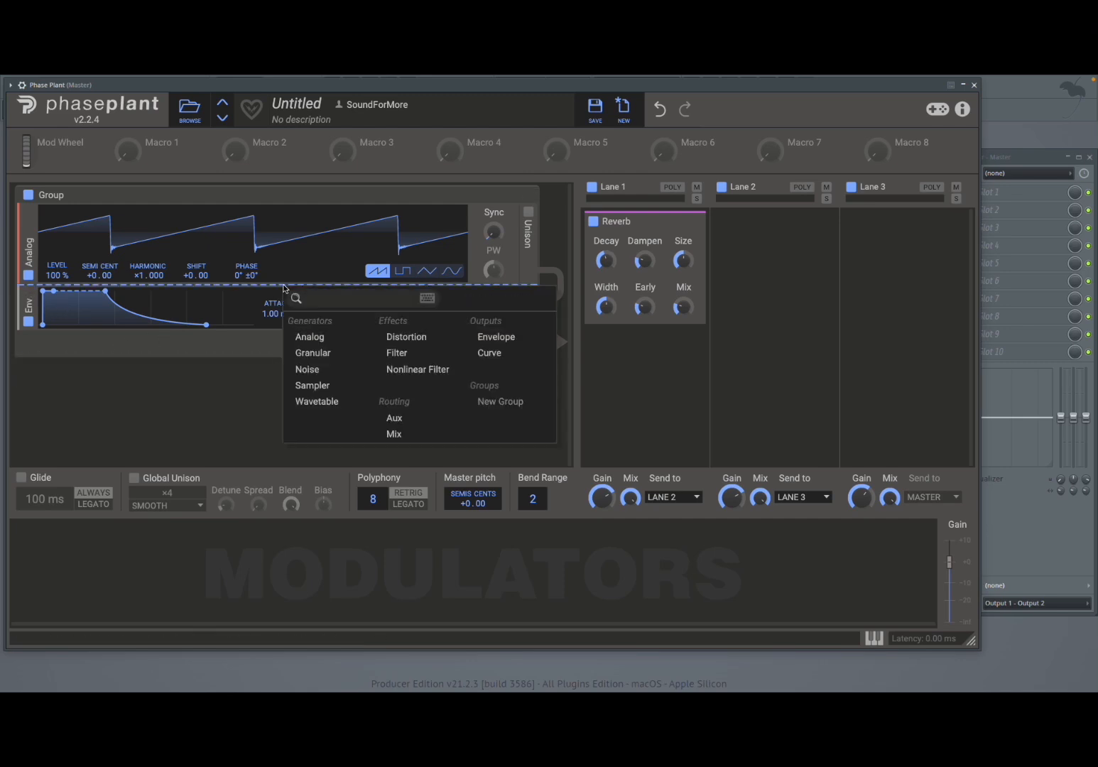
left_click(420, 370)
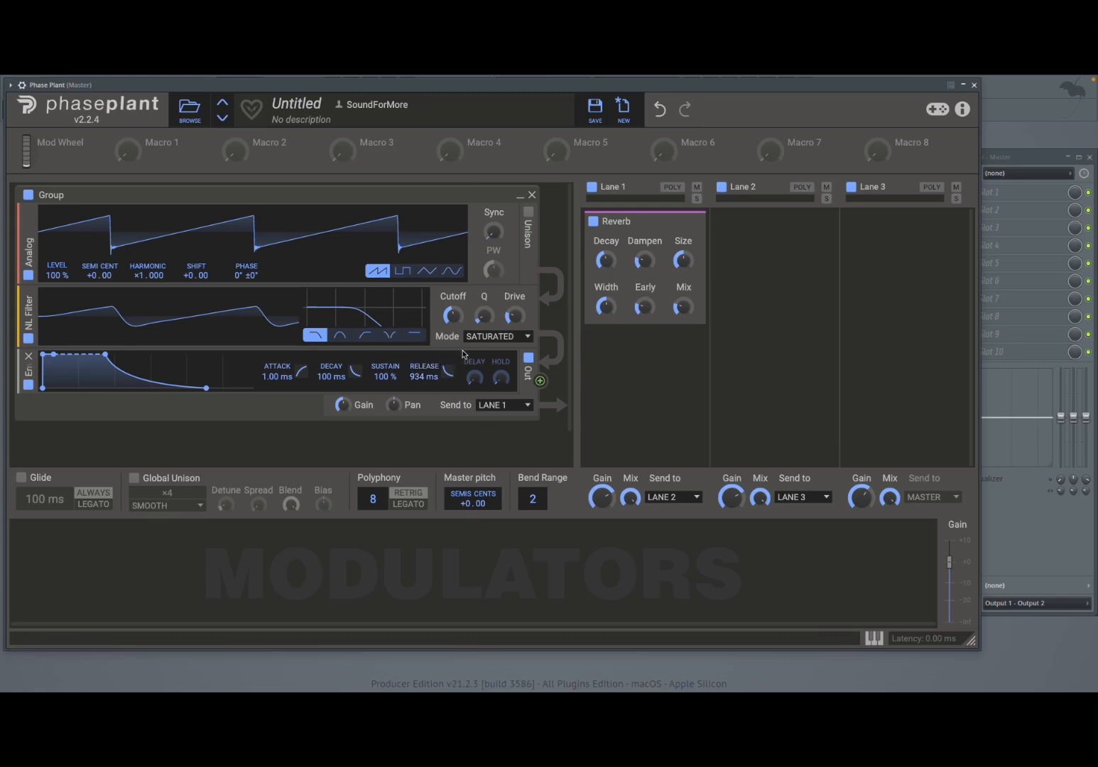
Set the nonlinear filter's mode to Metallic and raise its cutoff.
left_click(494, 337)
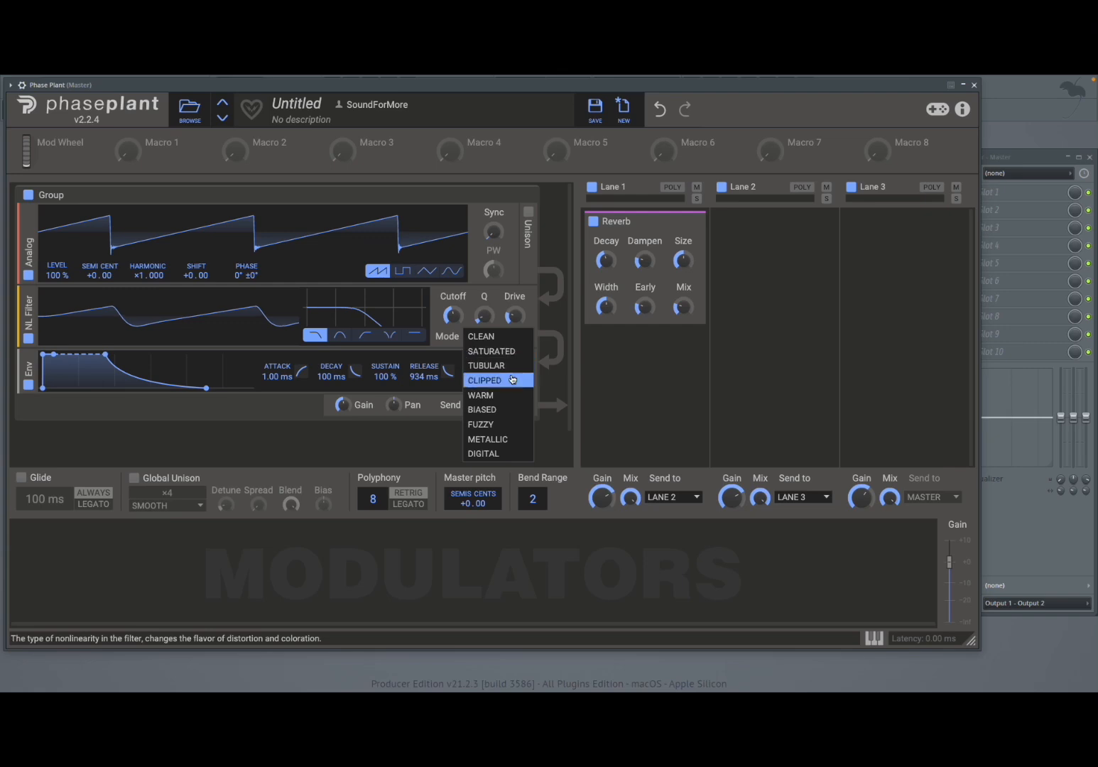
left_click(500, 440)
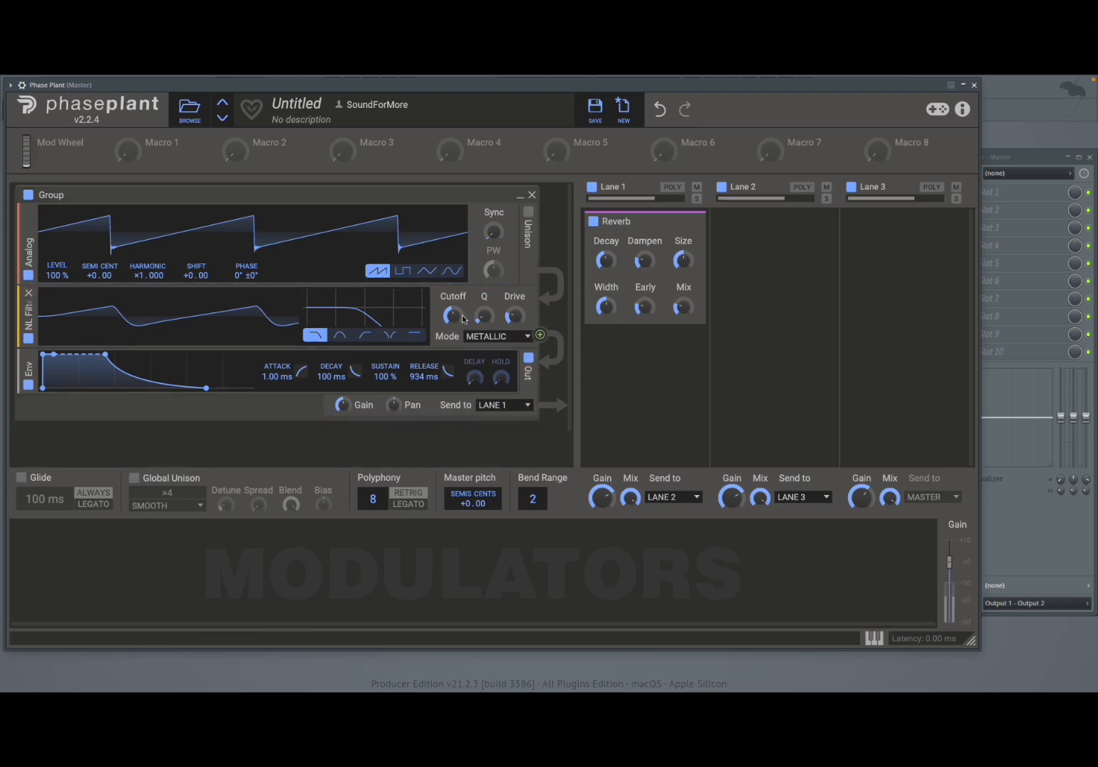
left_click_drag(463, 319, 463, 302)
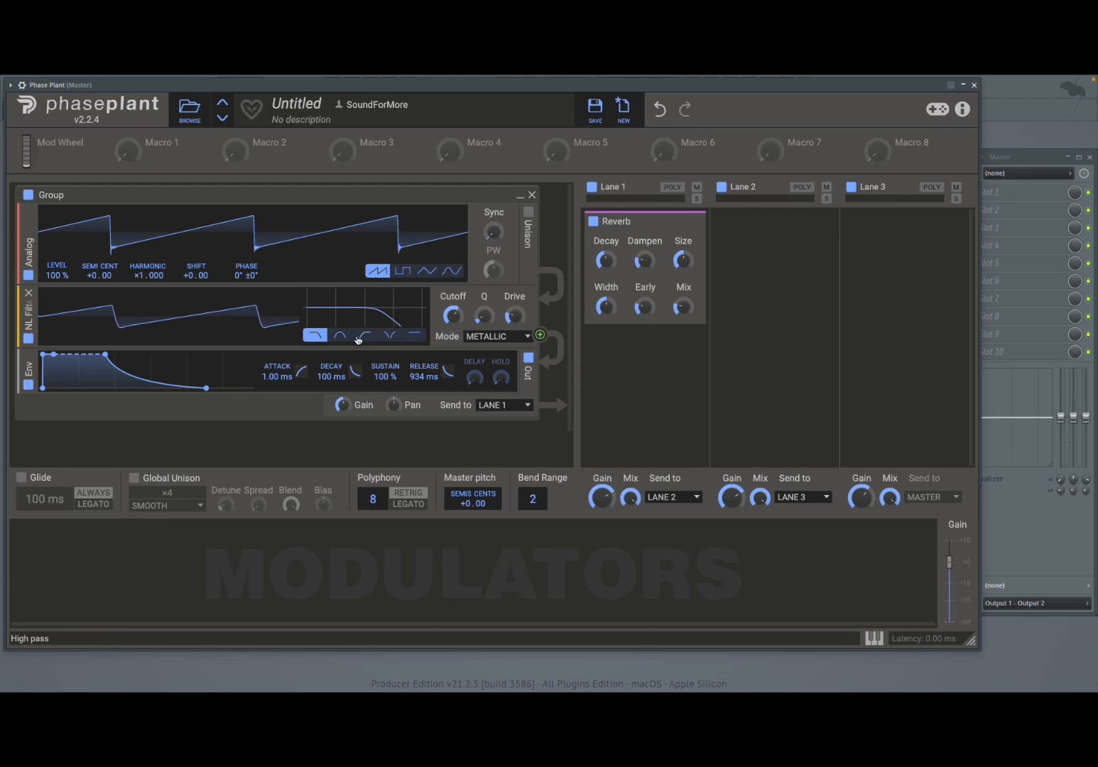
Switch the nonlinear filter to the flat-response type and raise its drive to about 91%.
left_click(413, 337)
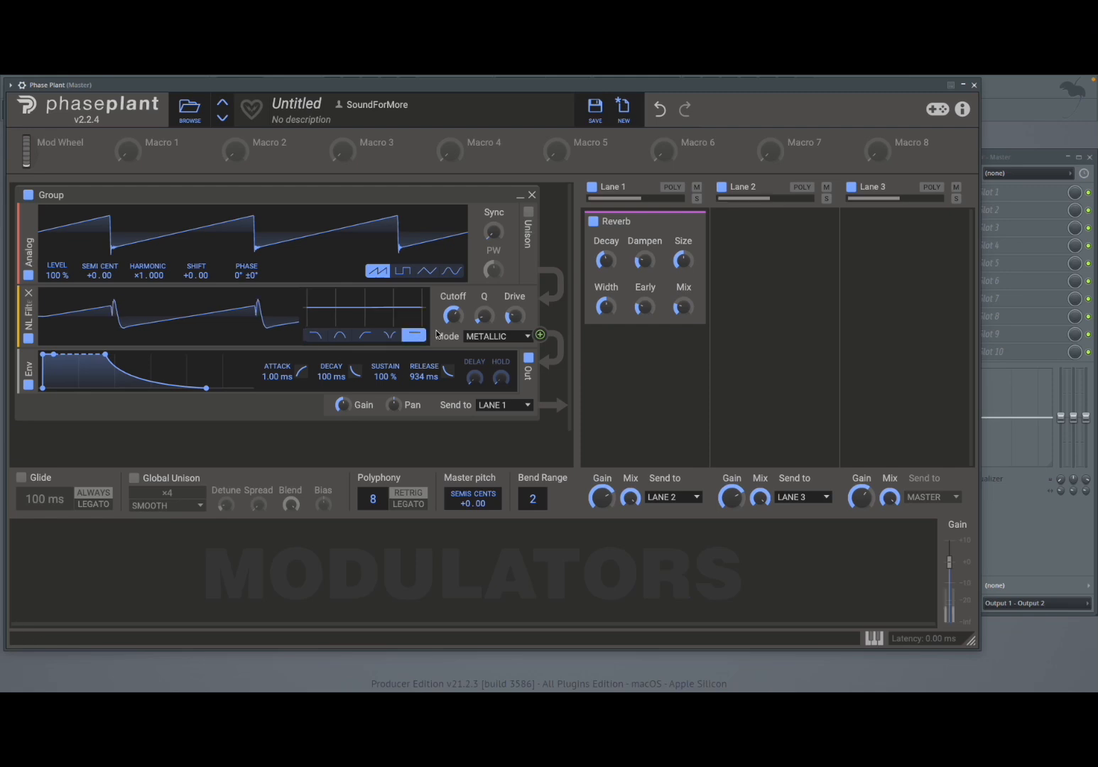
left_click_drag(514, 315, 515, 274)
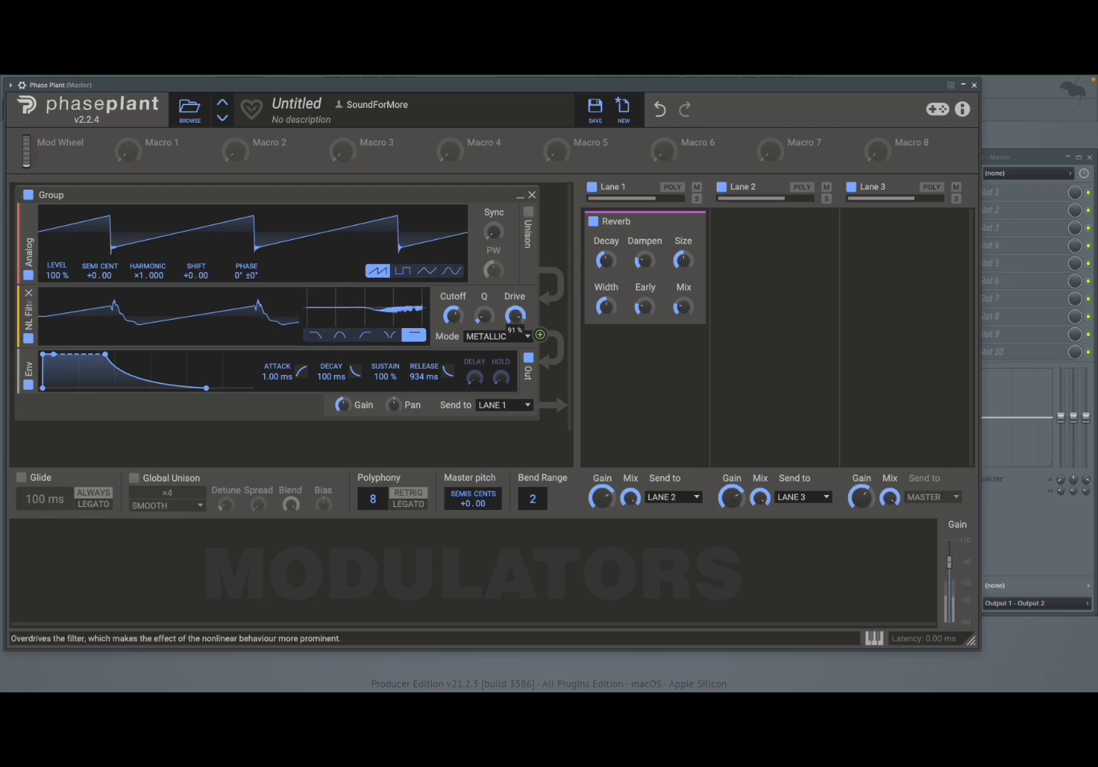
Change the nonlinear filter's mode to Warm and lower its drive to about 34%.
left_click(487, 336)
left_click(490, 396)
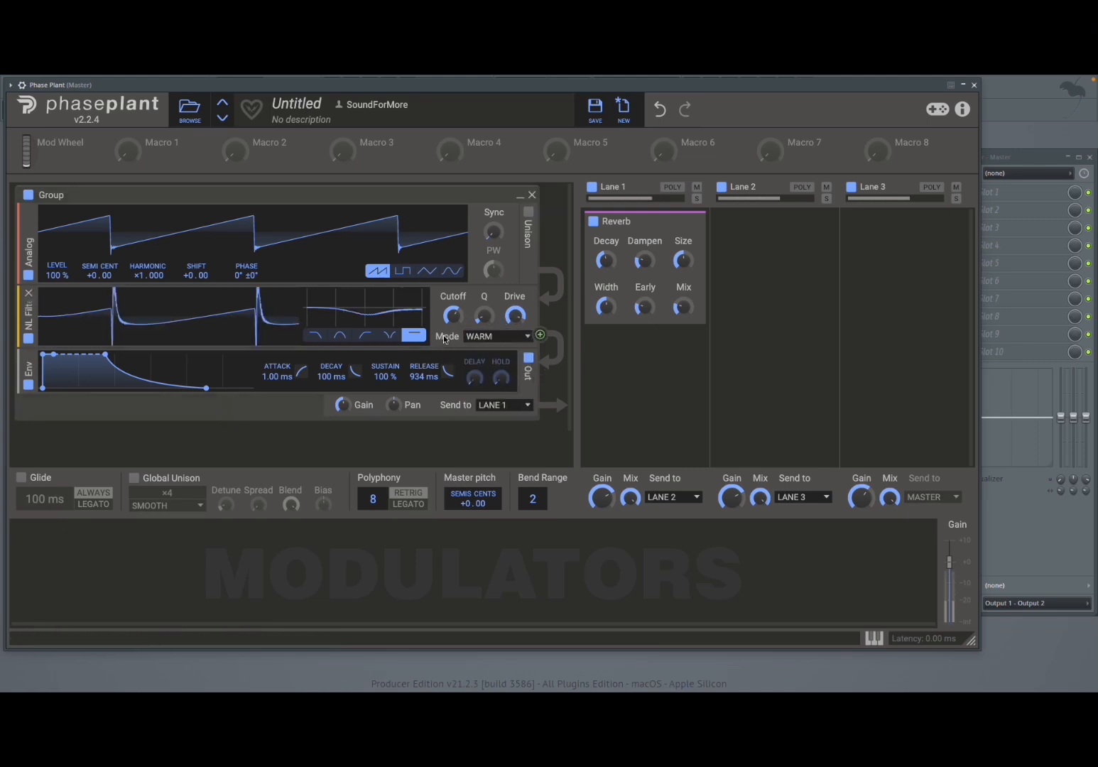
left_click_drag(515, 317, 515, 348)
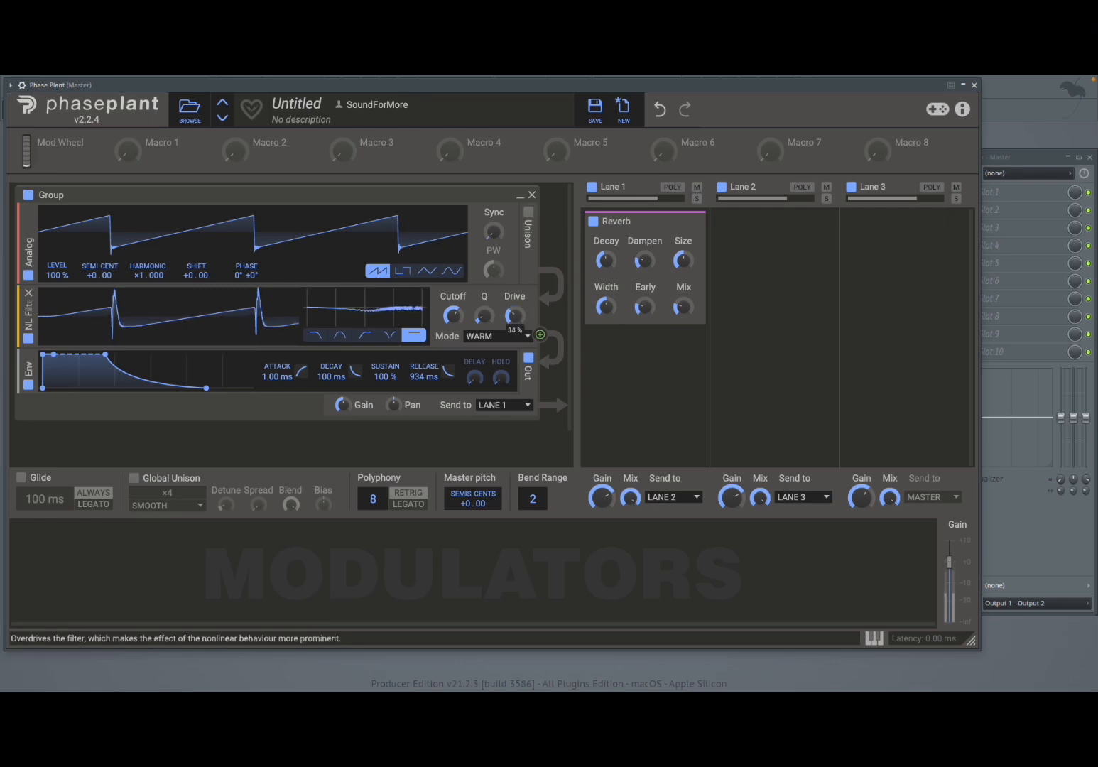
Switch the nonlinear filter back to low pass and raise its cutoff and Q.
left_click(315, 336)
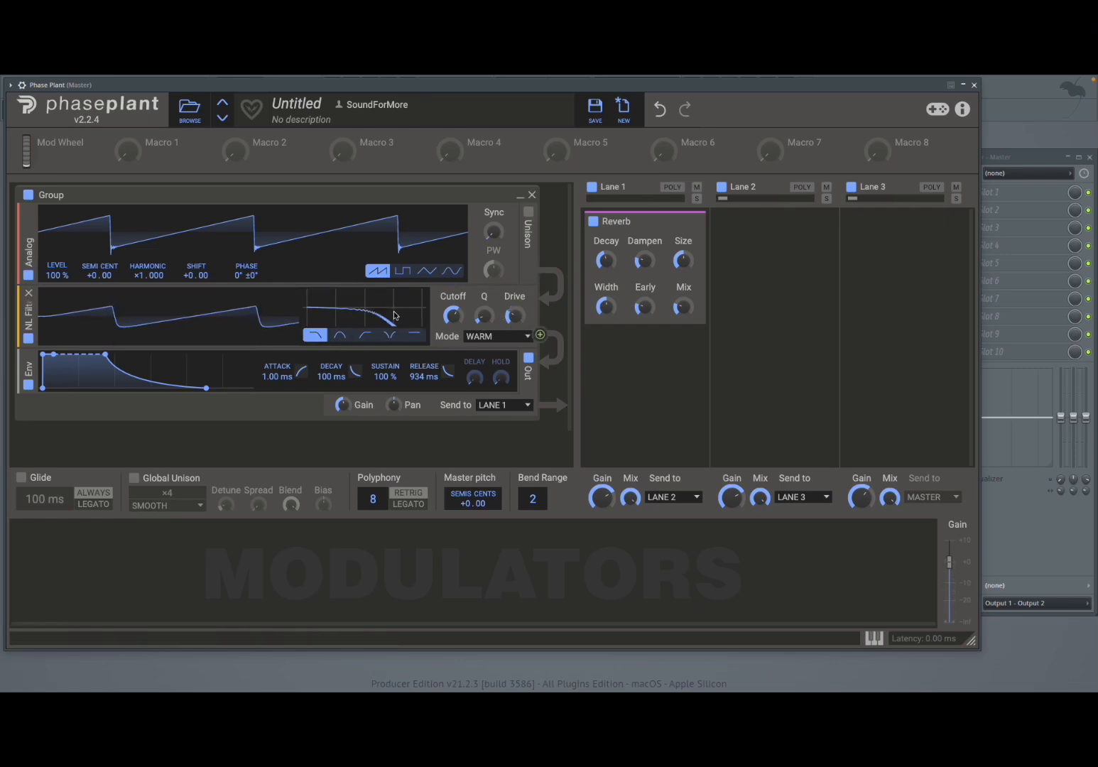
left_click_drag(453, 315, 488, 297)
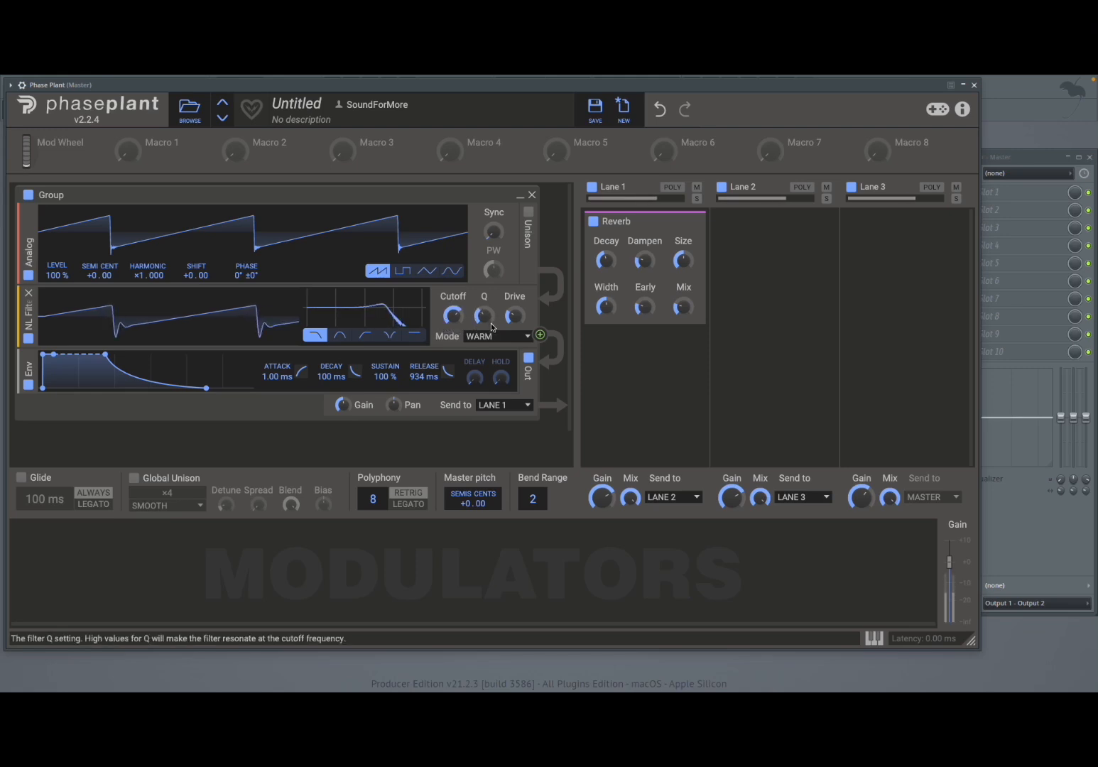
Change the nonlinear filter's mode to Clipped and lower its cutoff slightly.
left_click(493, 336)
left_click(481, 381)
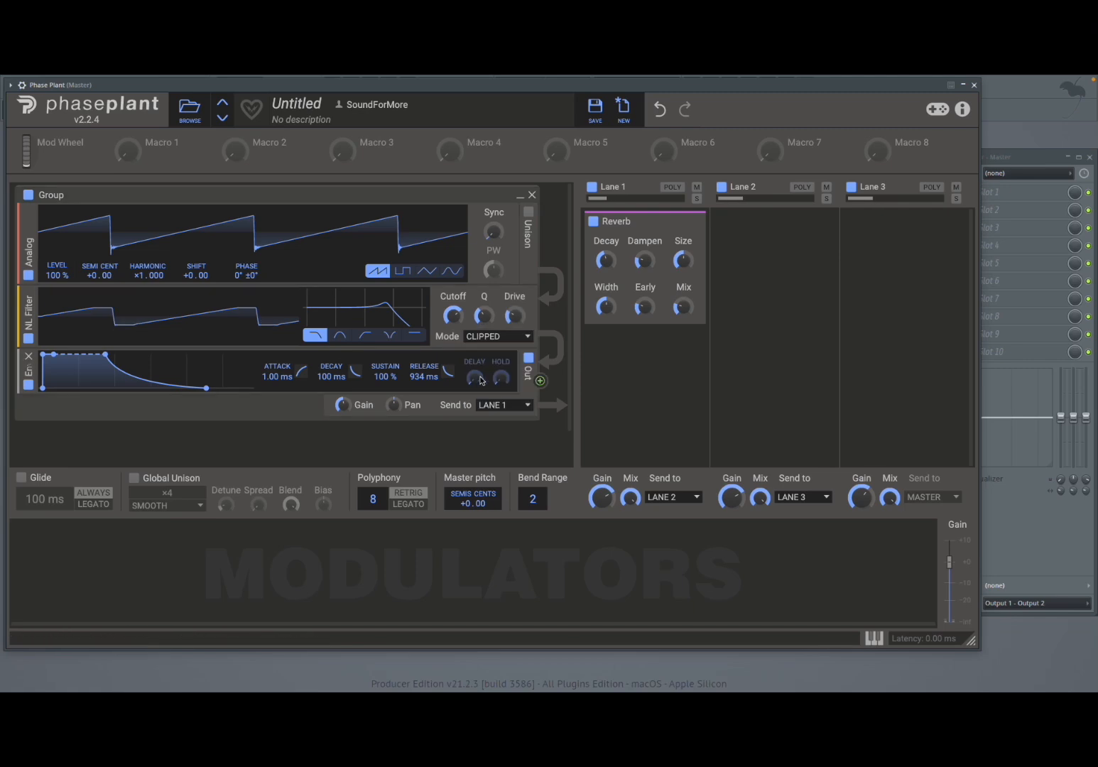
left_click_drag(452, 316, 453, 301)
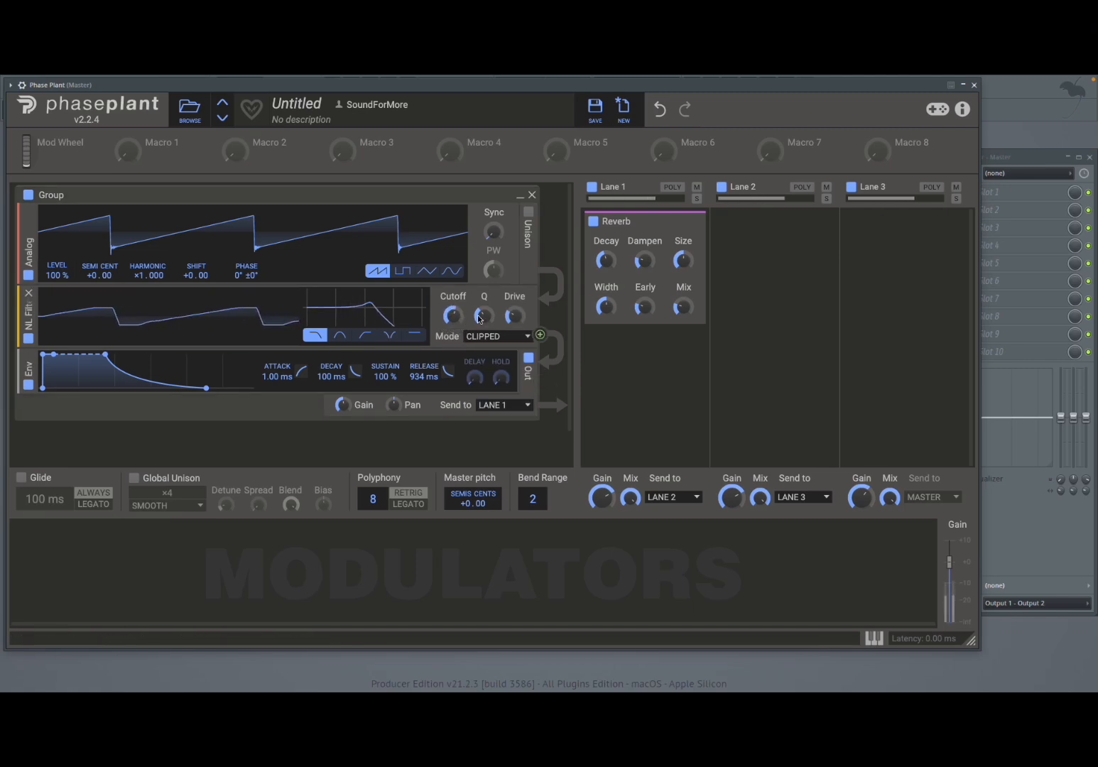
Change the nonlinear filter's mode to Tubular and reduce its cutoff further.
left_click(495, 336)
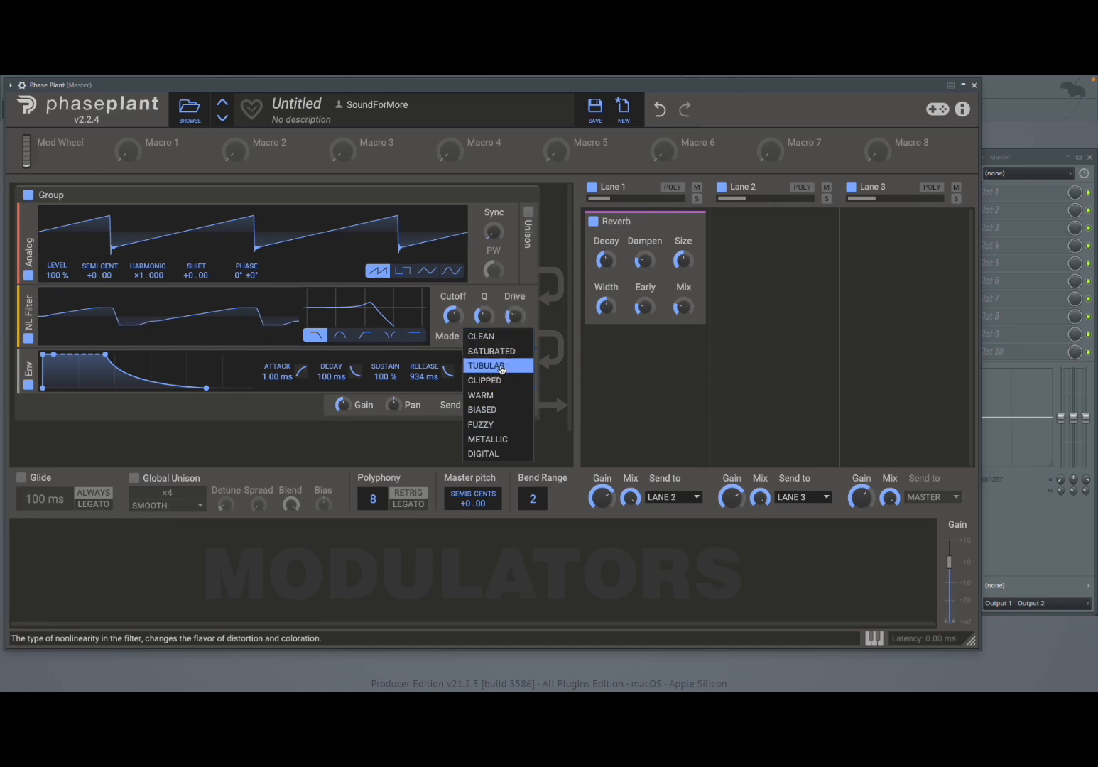
left_click(501, 366)
left_click_drag(453, 316, 452, 327)
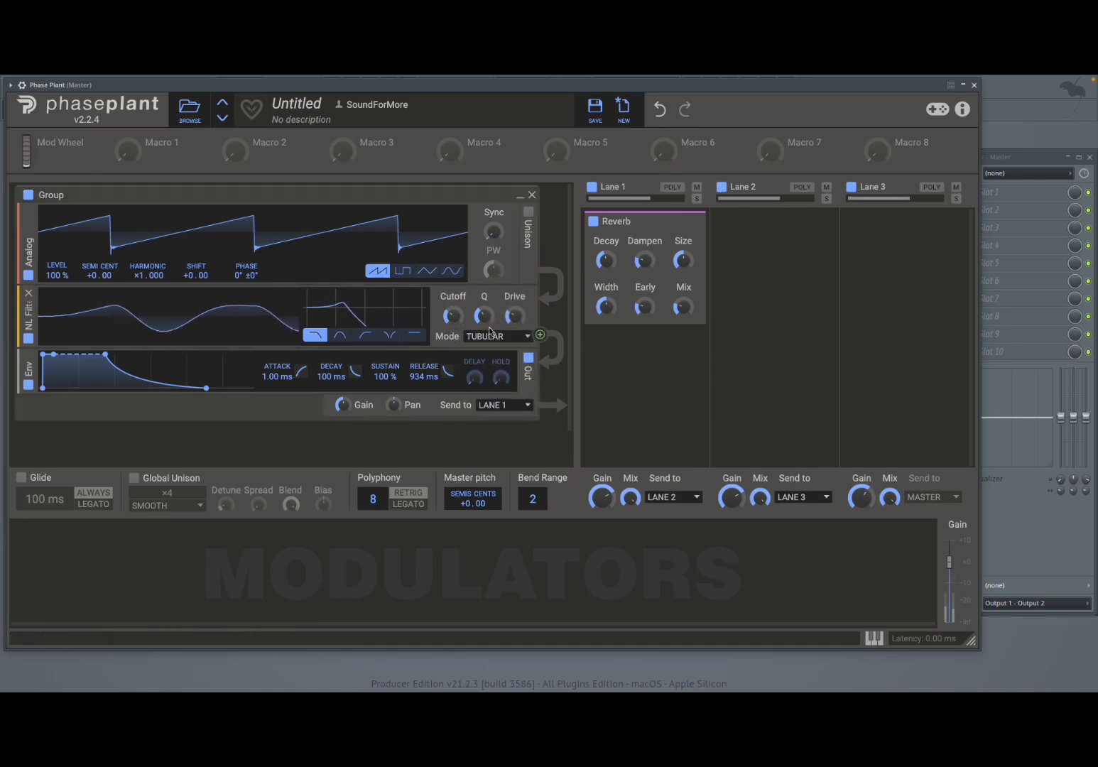
Change the nonlinear filter's mode to Saturated and raise its cutoff well up.
left_click(492, 336)
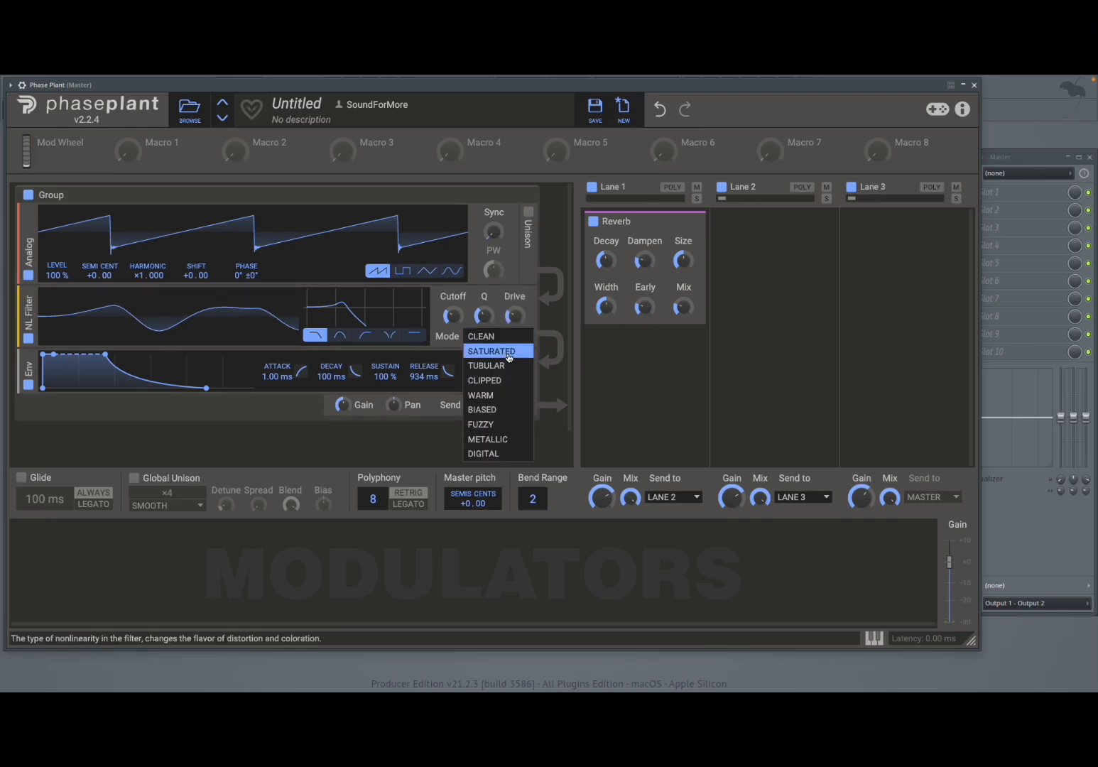
left_click(509, 351)
left_click_drag(461, 314, 461, 292)
Change the nonlinear filter's mode to Clean and sweep its cutoff.
left_click(488, 337)
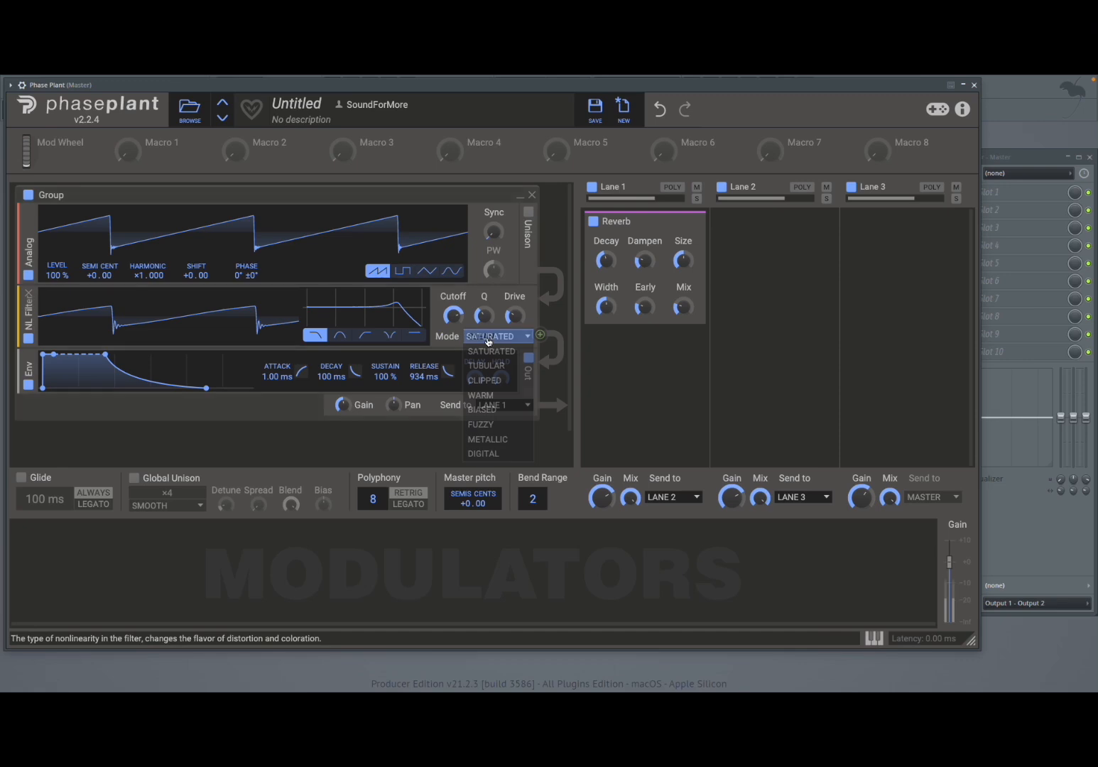
left_click(486, 337)
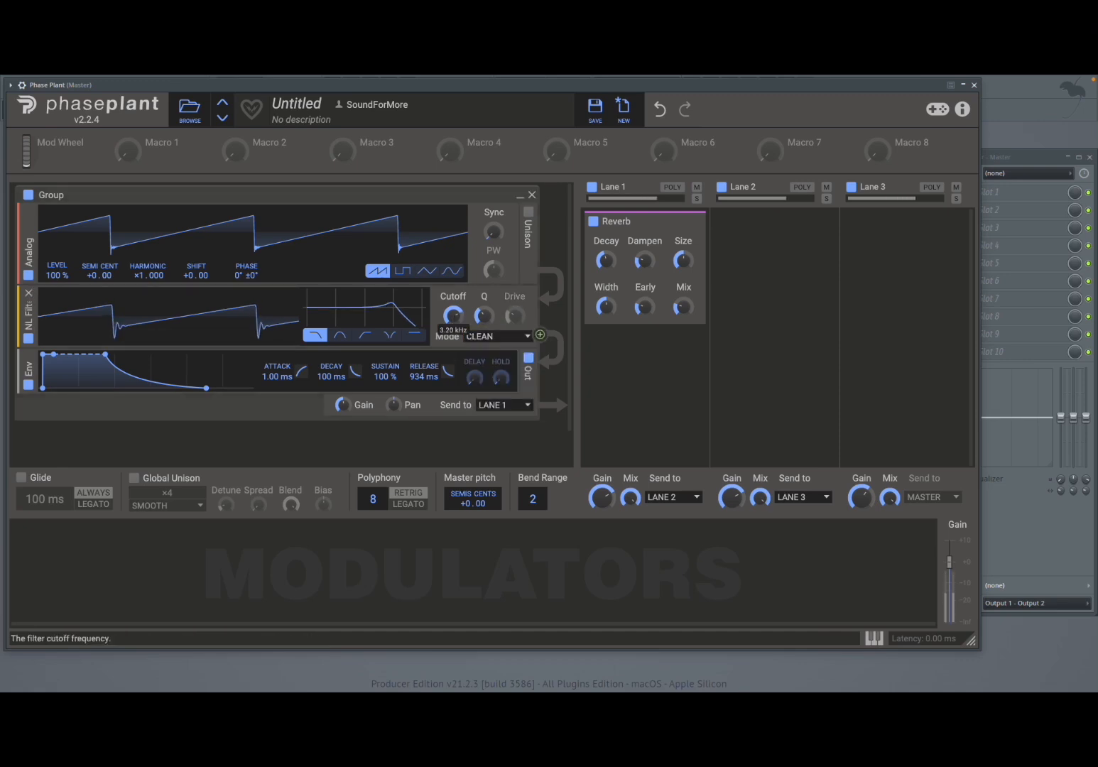
mouse_move(453, 316)
left_mouse_down()
mouse_move(453, 364)
mouse_move(455, 319)
left_mouse_up()
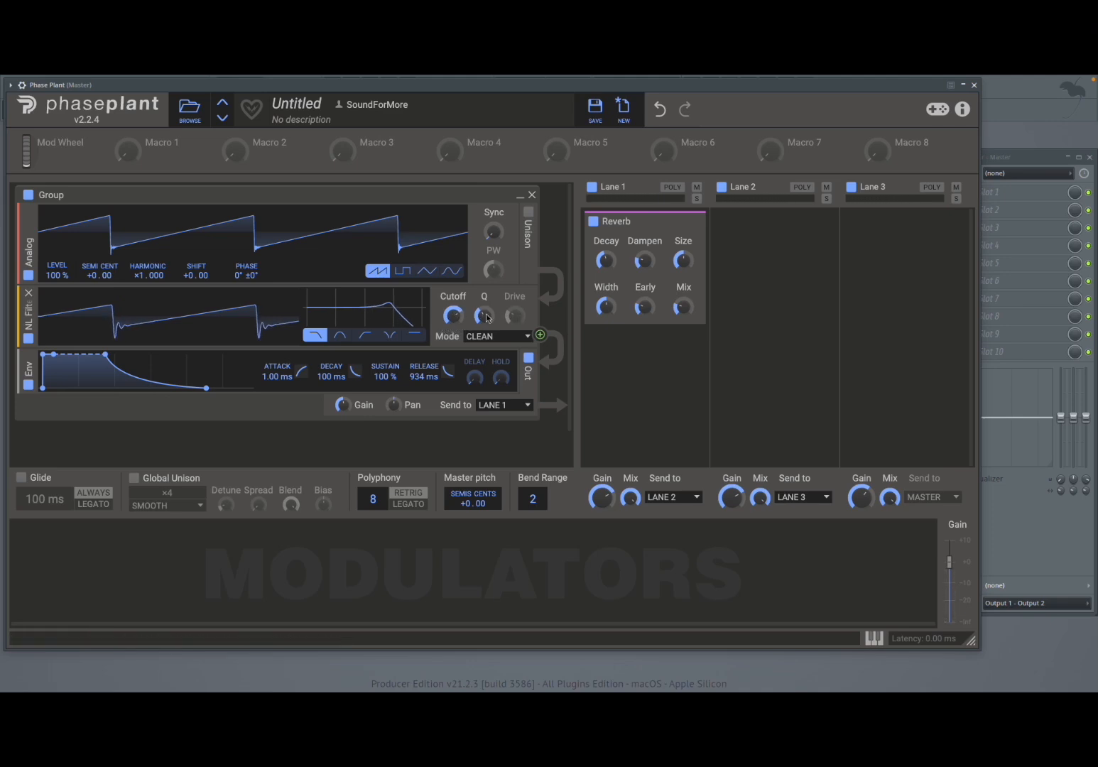
Set the nonlinear filter's mode to Fuzzy, after trying Saturated again, and turn its drive up high.
left_click(484, 340)
left_click(485, 351)
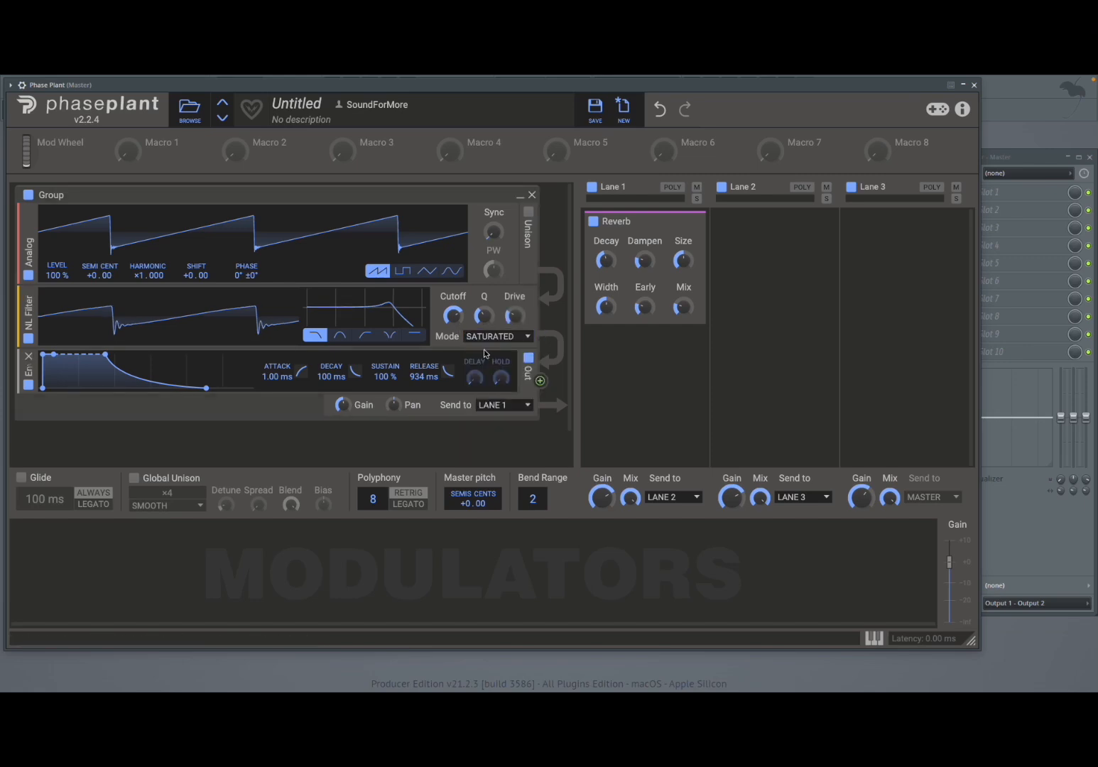
left_click(484, 339)
left_click(481, 424)
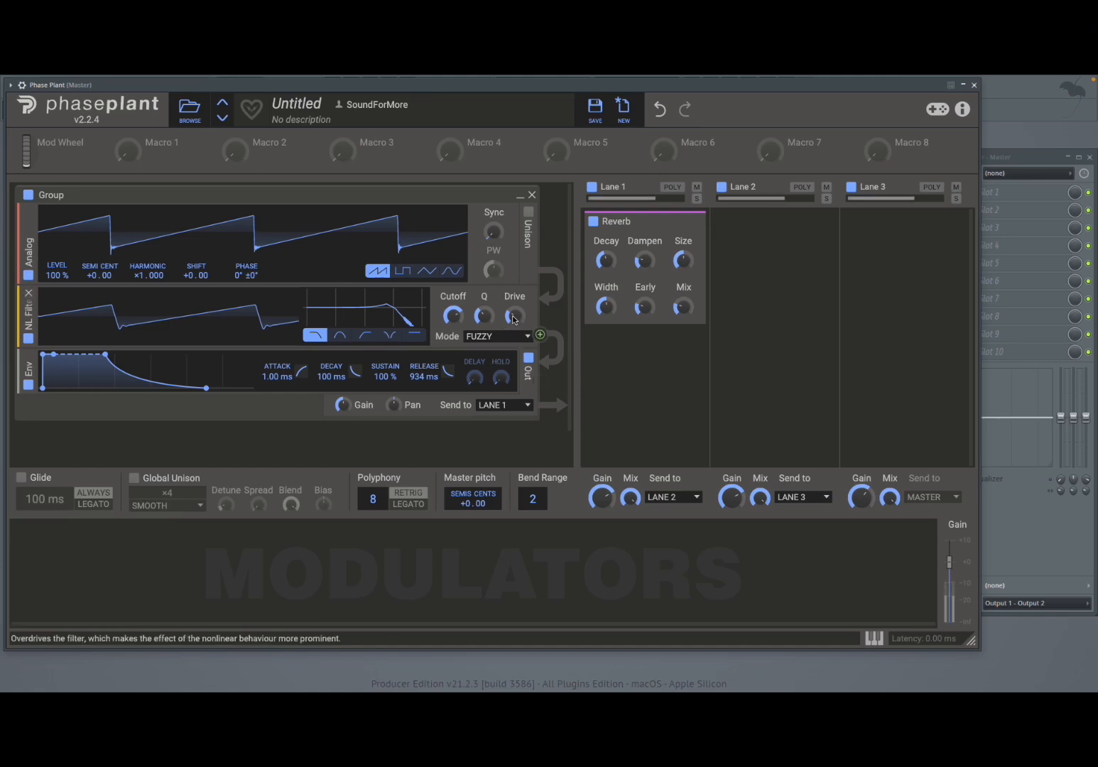
left_click_drag(515, 316, 514, 274)
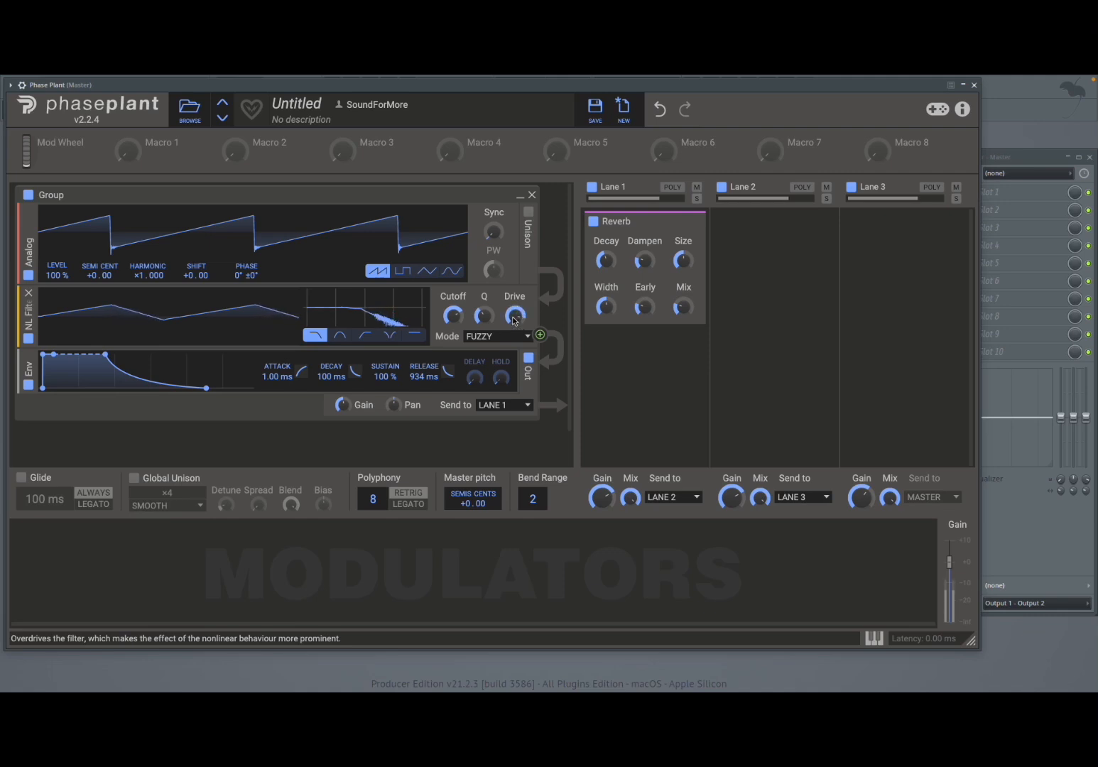
Change the nonlinear filter's mode to Digital and lower its cutoff to about 397 Hz.
left_click(500, 336)
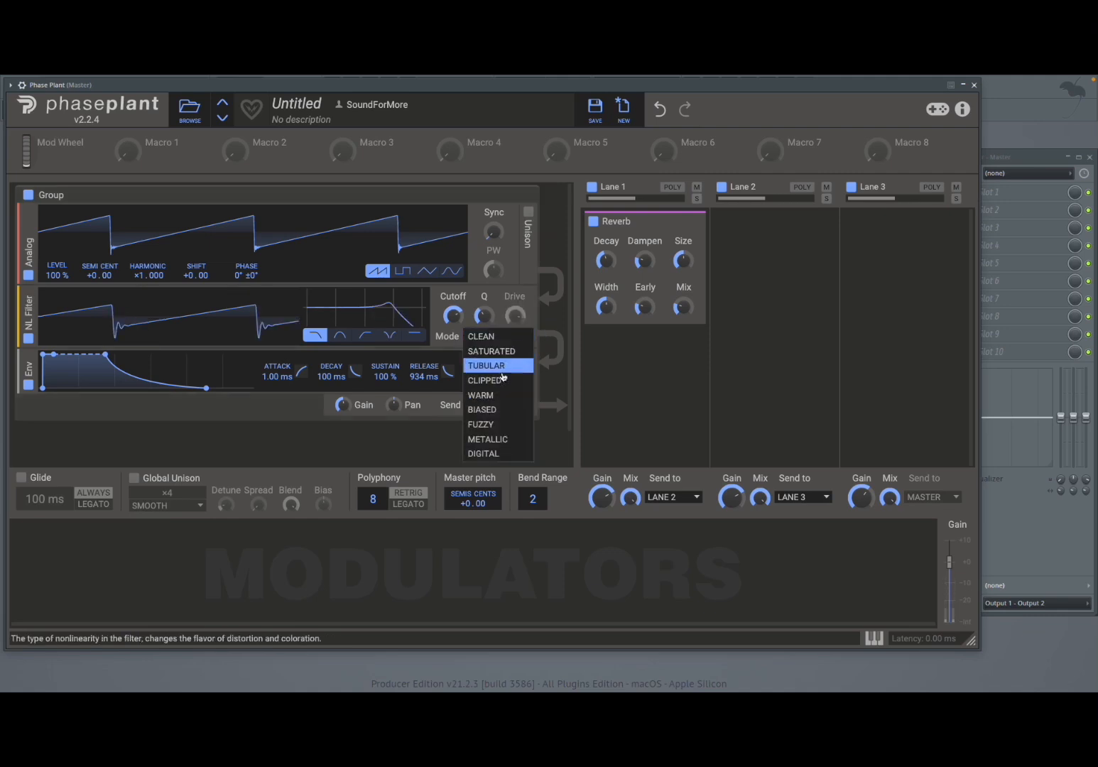
left_click(500, 455)
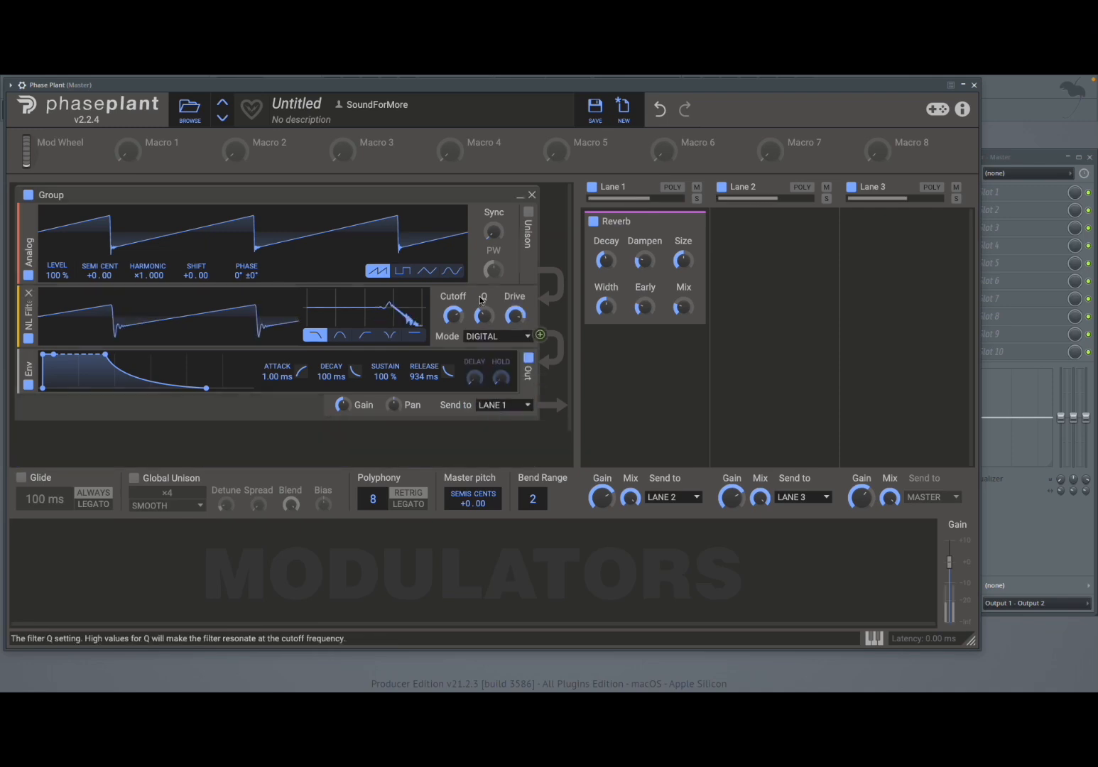
left_click_drag(515, 315, 452, 337)
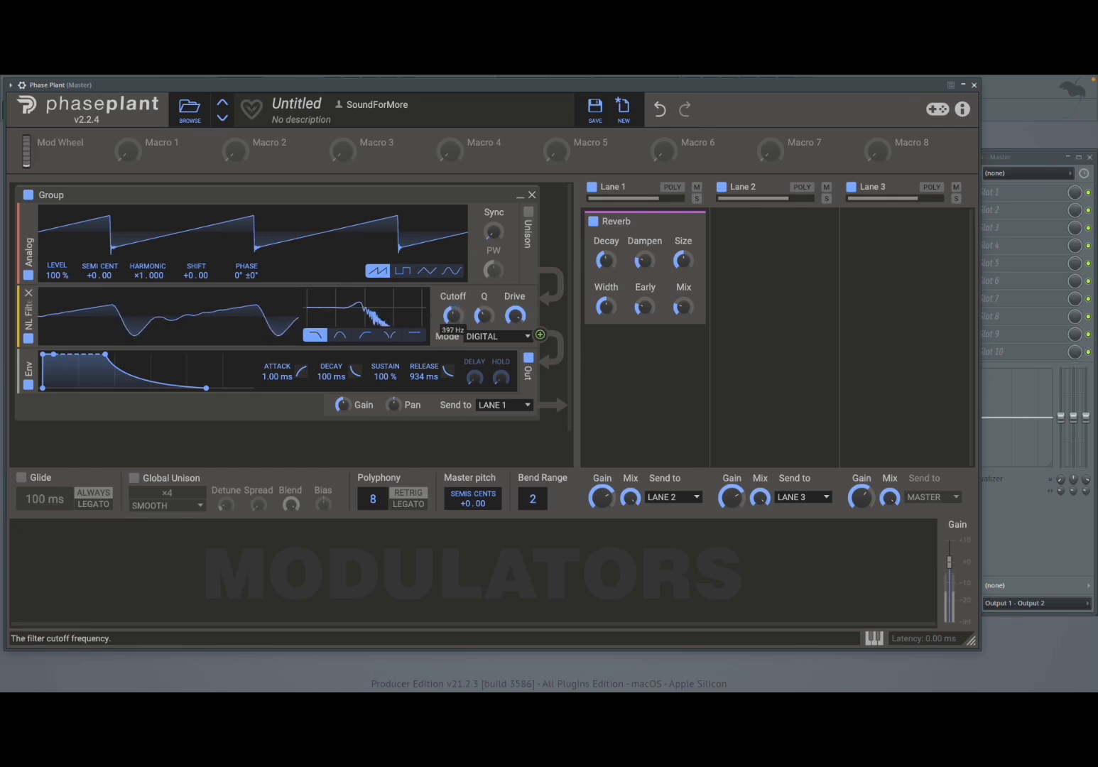
Change the nonlinear filter's mode to Biased, adjust its drive to about 86 %, and raise its Q.
left_click(487, 337)
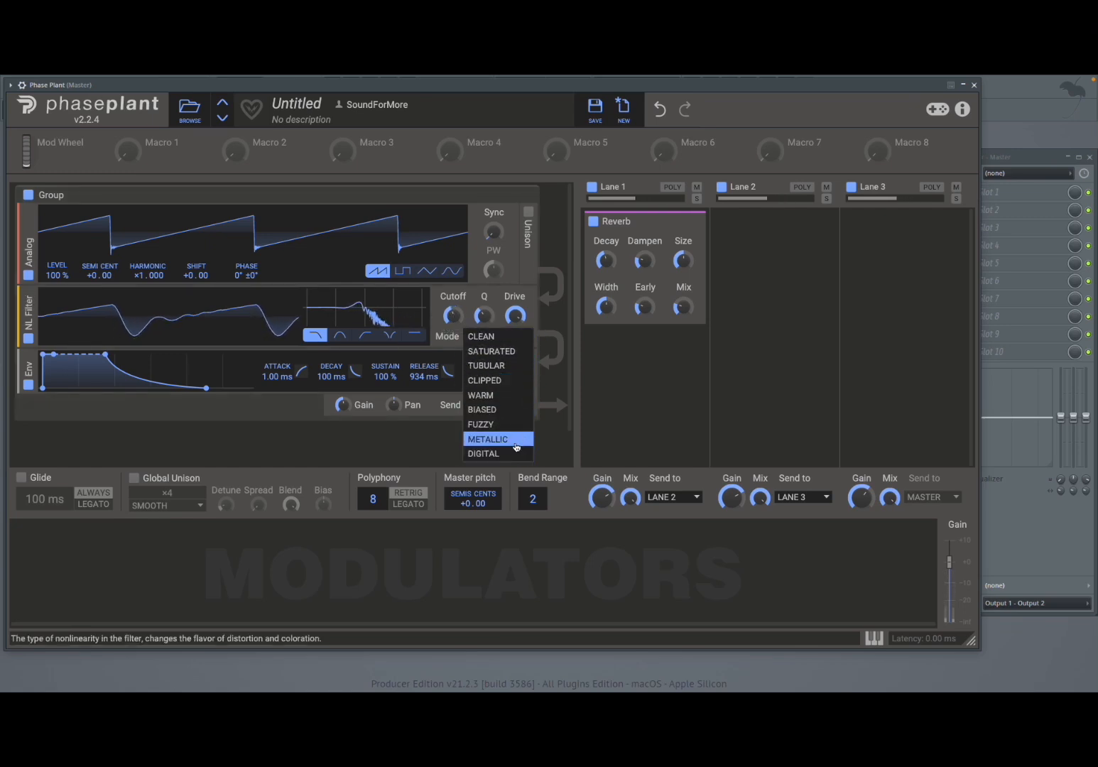
left_click(515, 410)
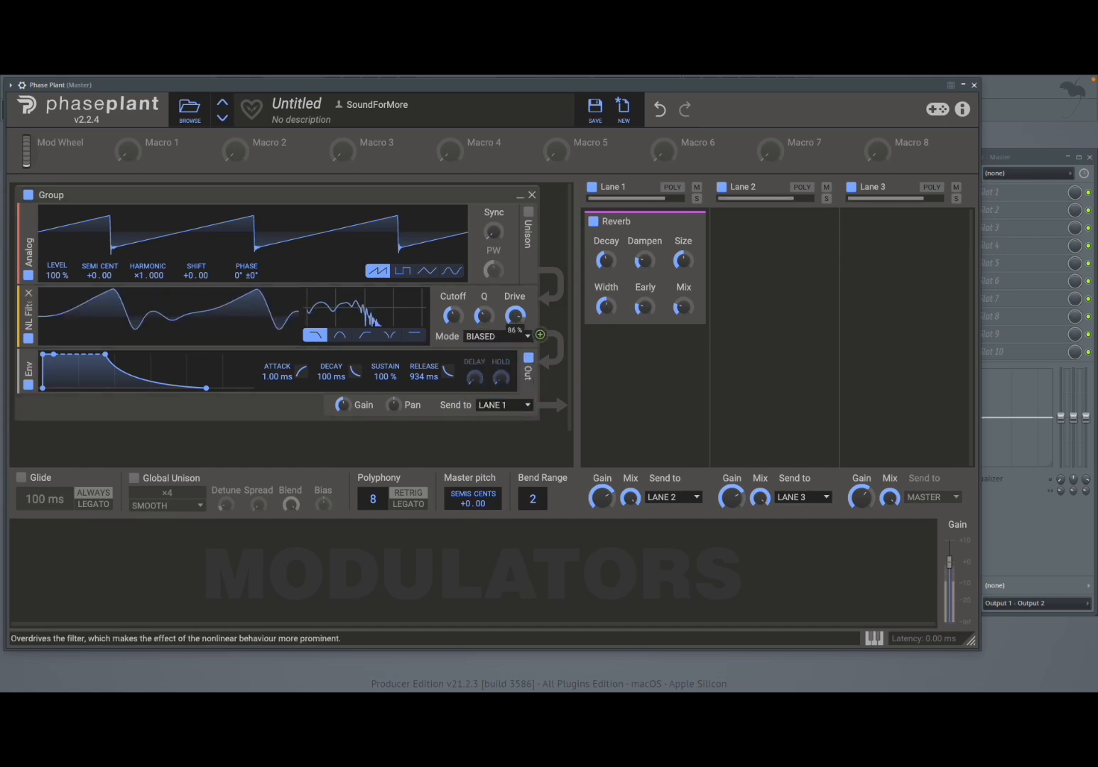
left_click_drag(515, 316, 449, 321)
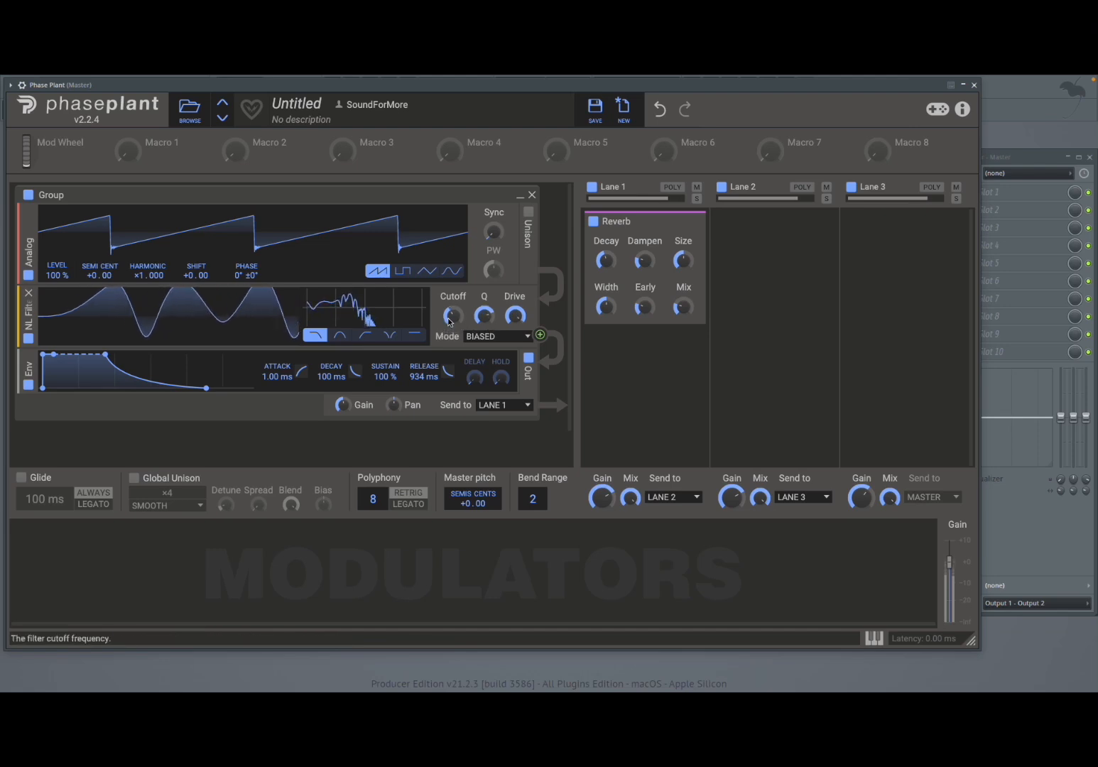